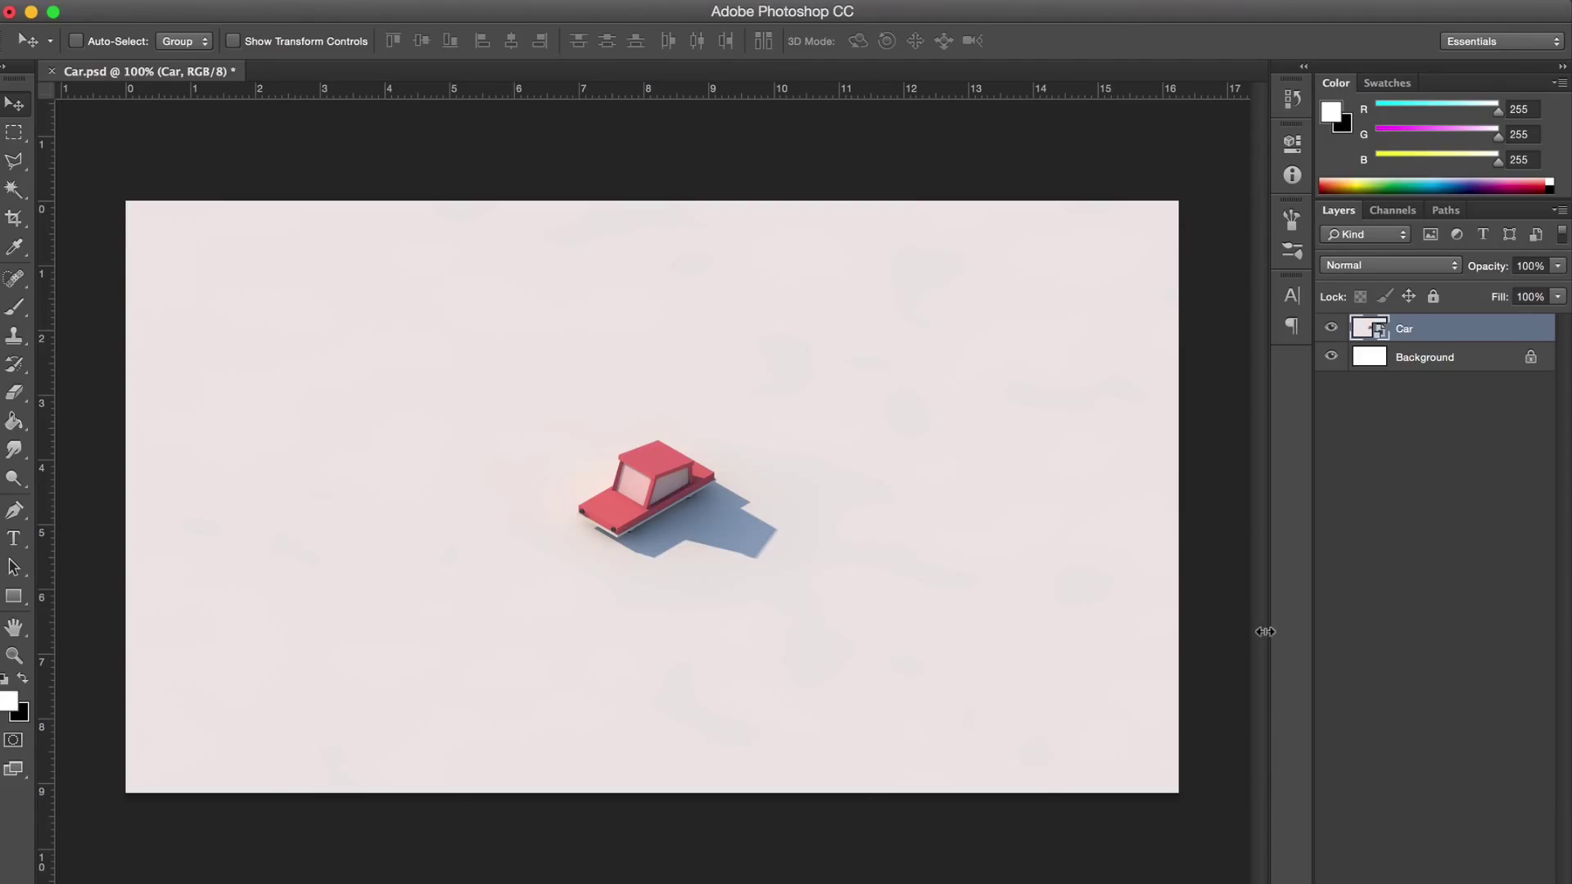
Step: Add a Solid Color fill layer in pale pink ffcff7
click(1385, 491)
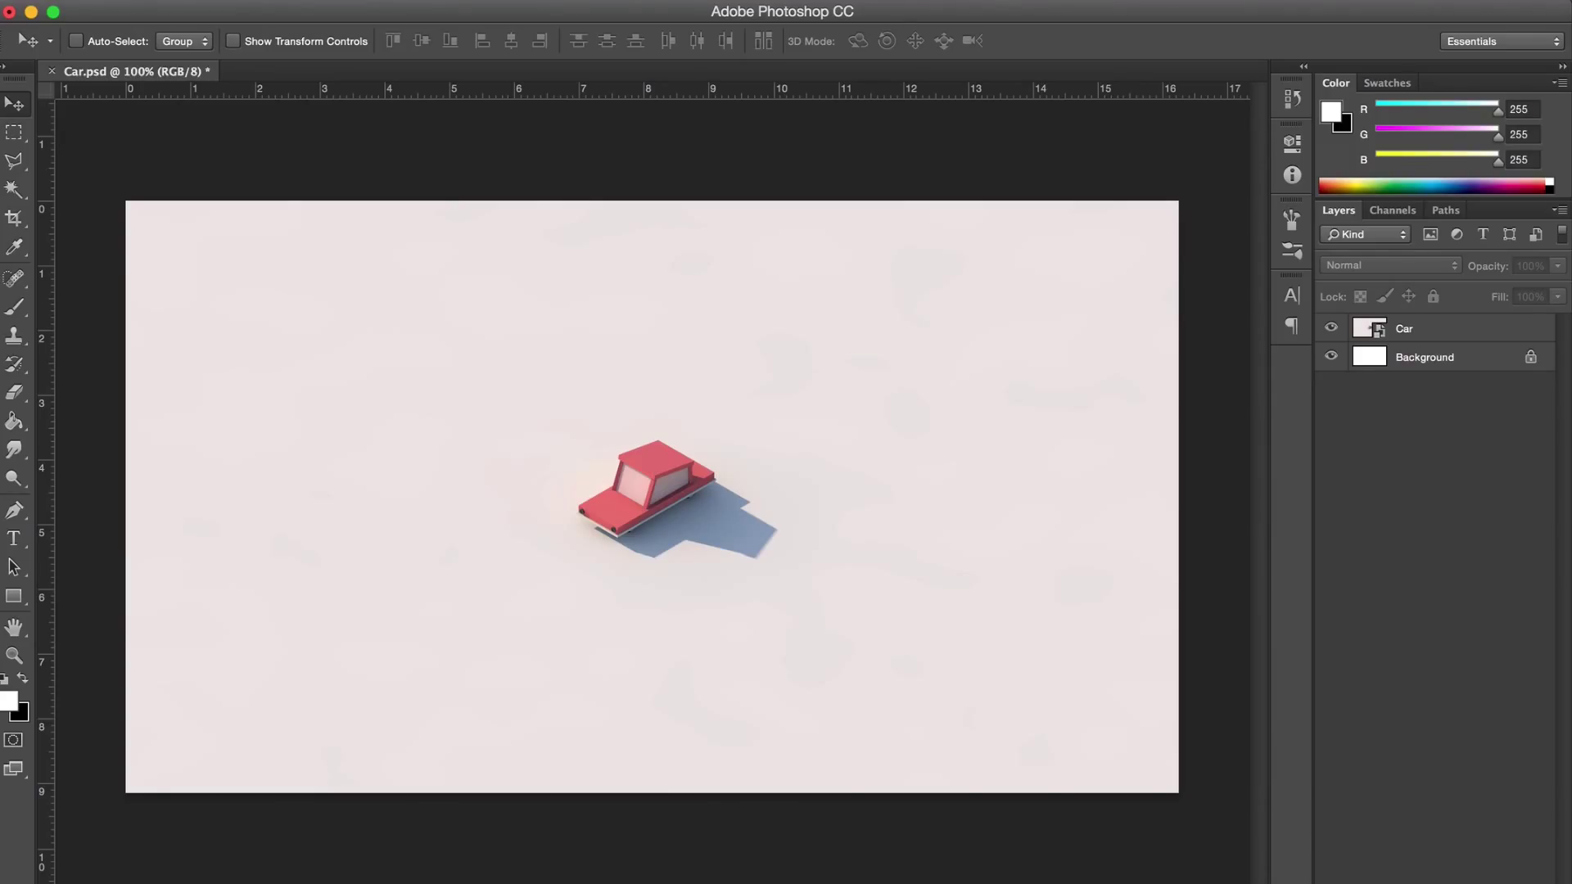
click(1449, 880)
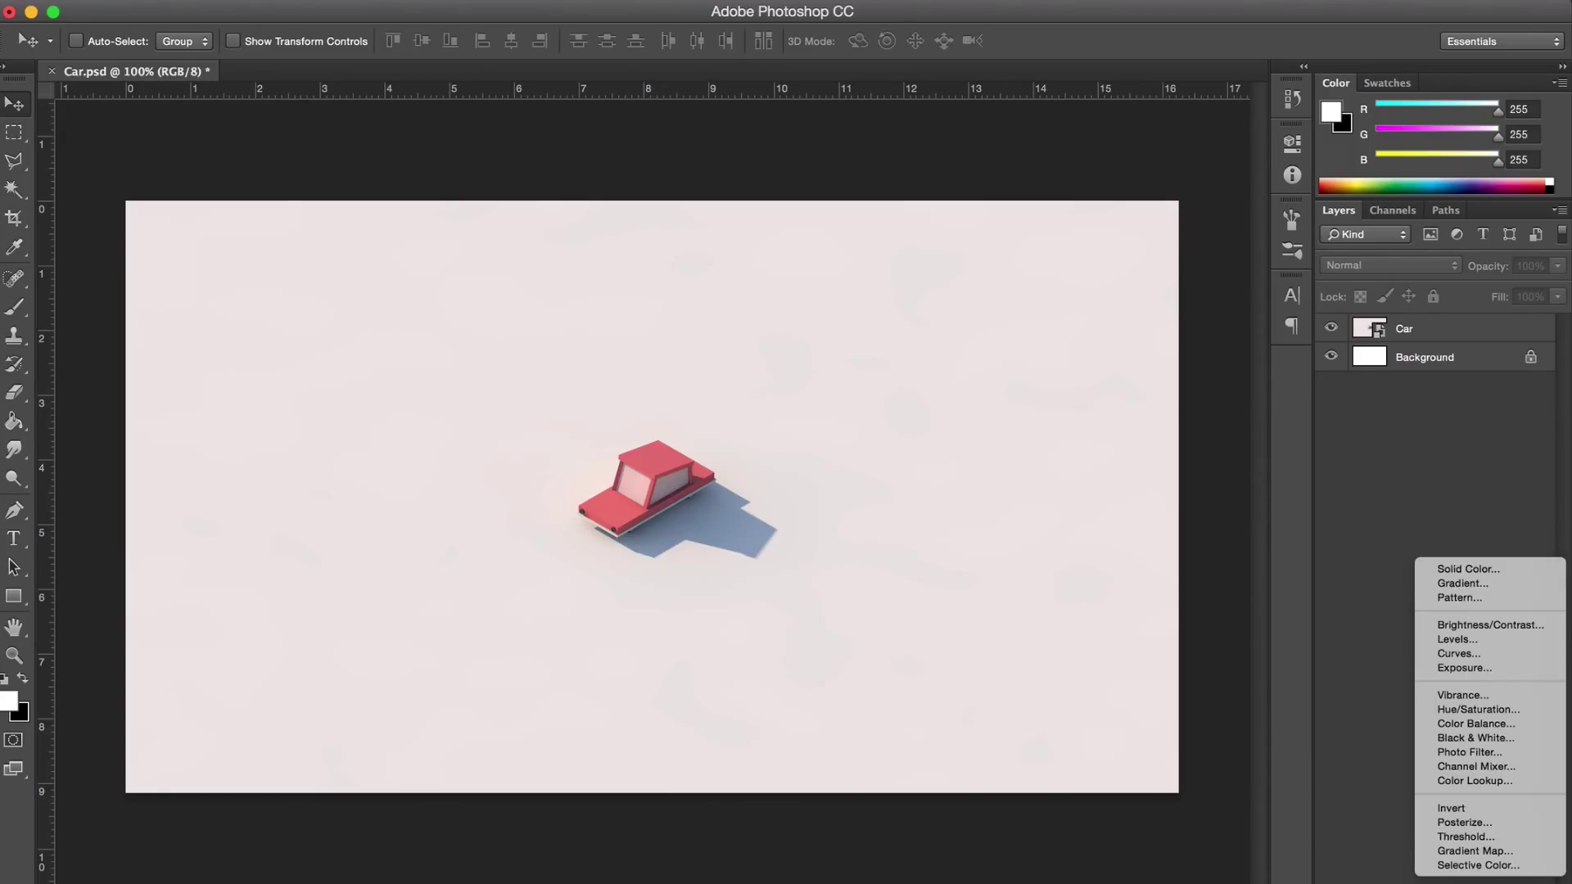
click(1466, 571)
click(1465, 571)
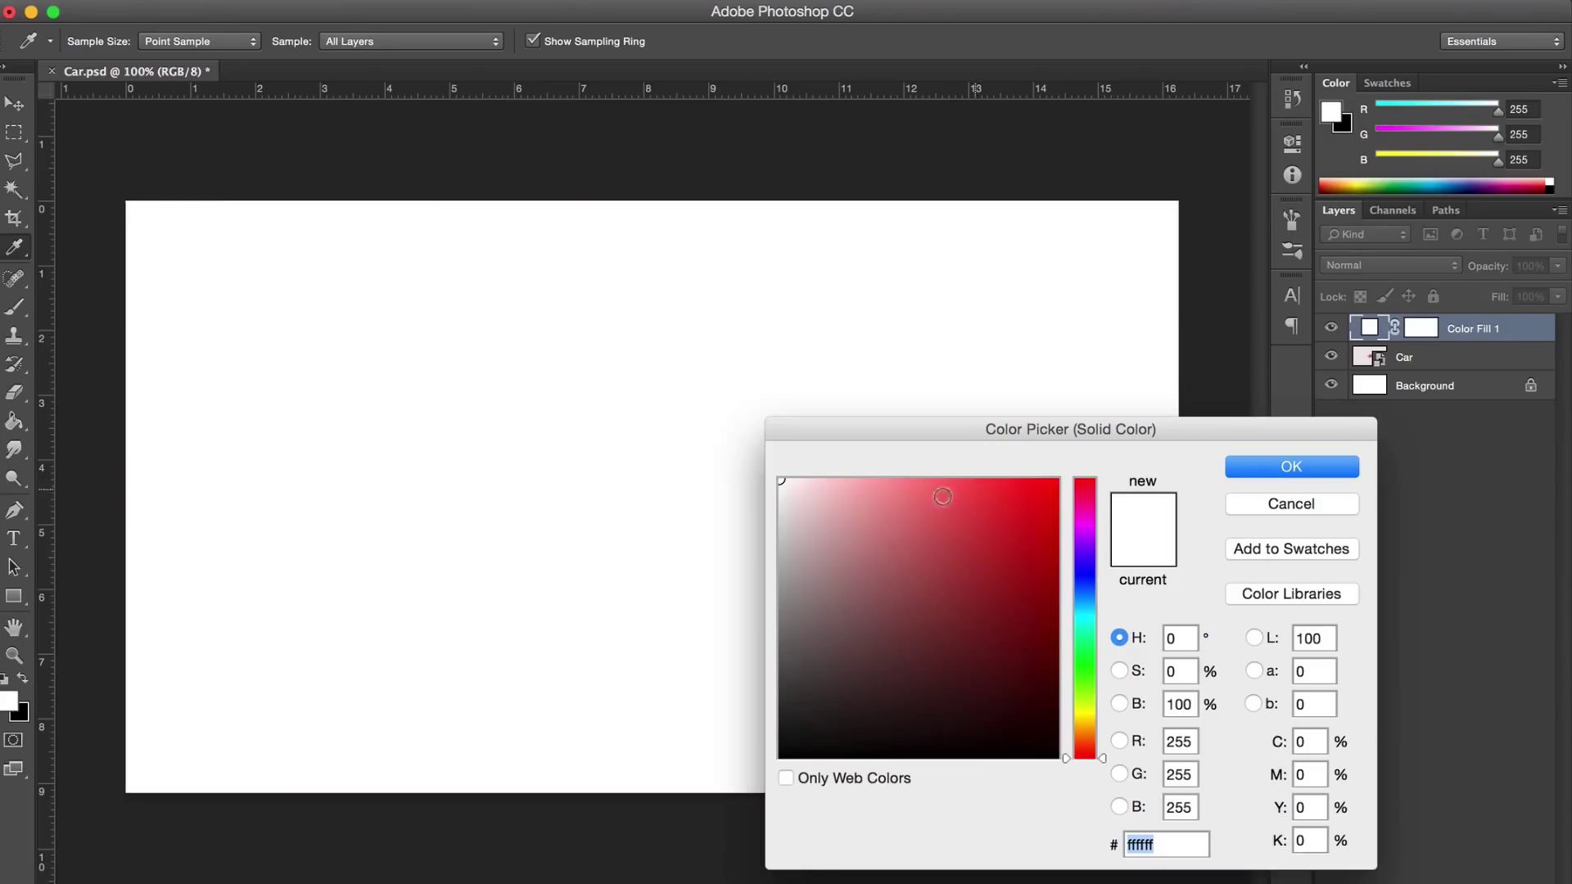
click(885, 489)
drag(885, 488, 831, 479)
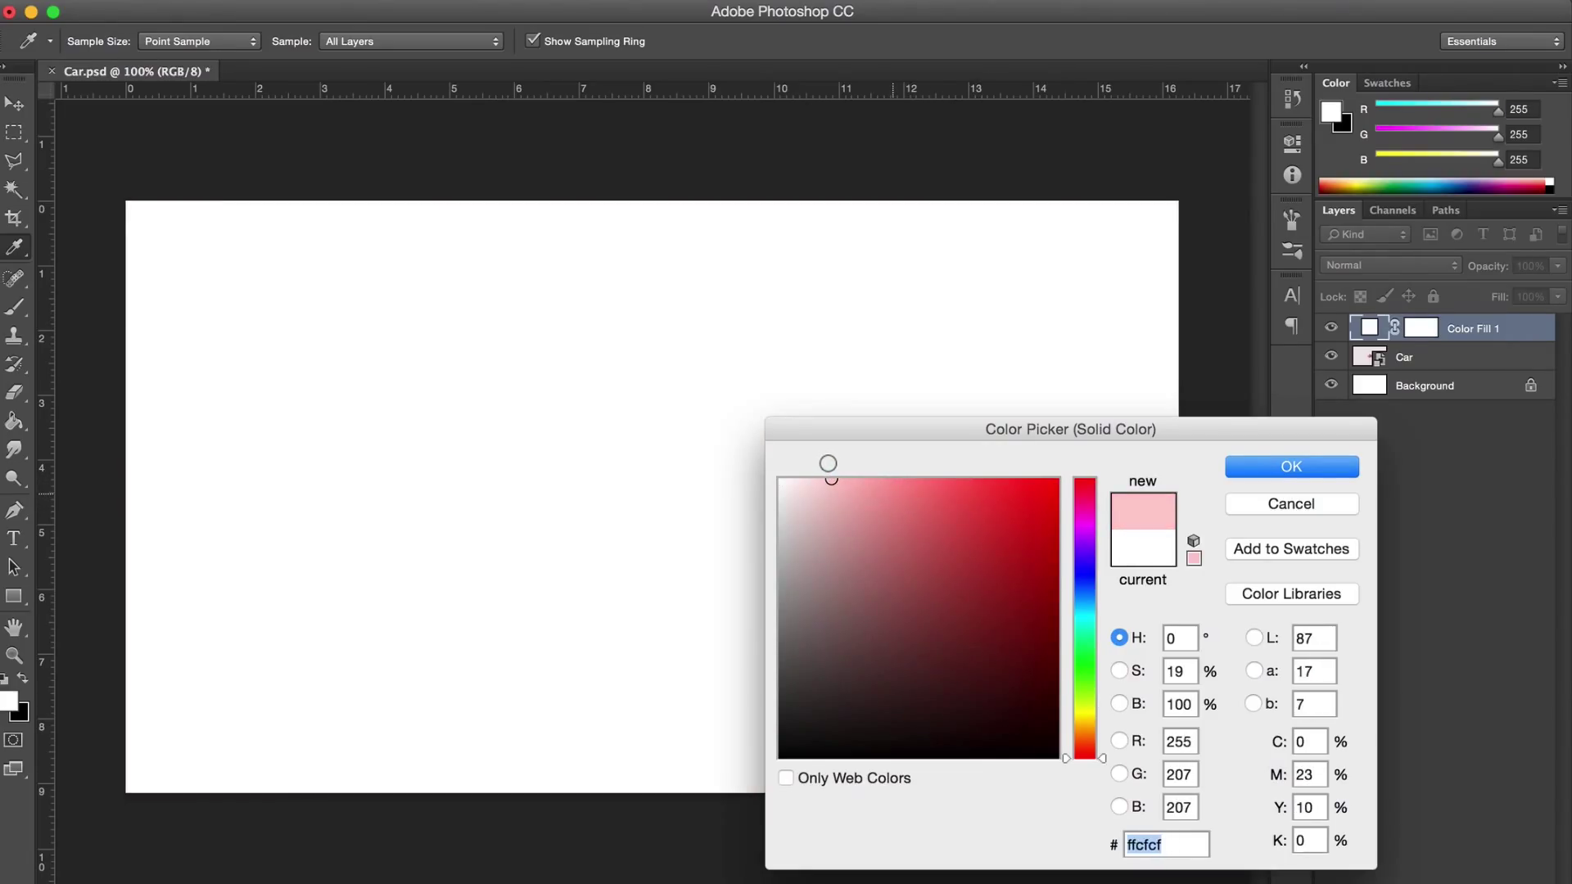
drag(1084, 549, 1082, 517)
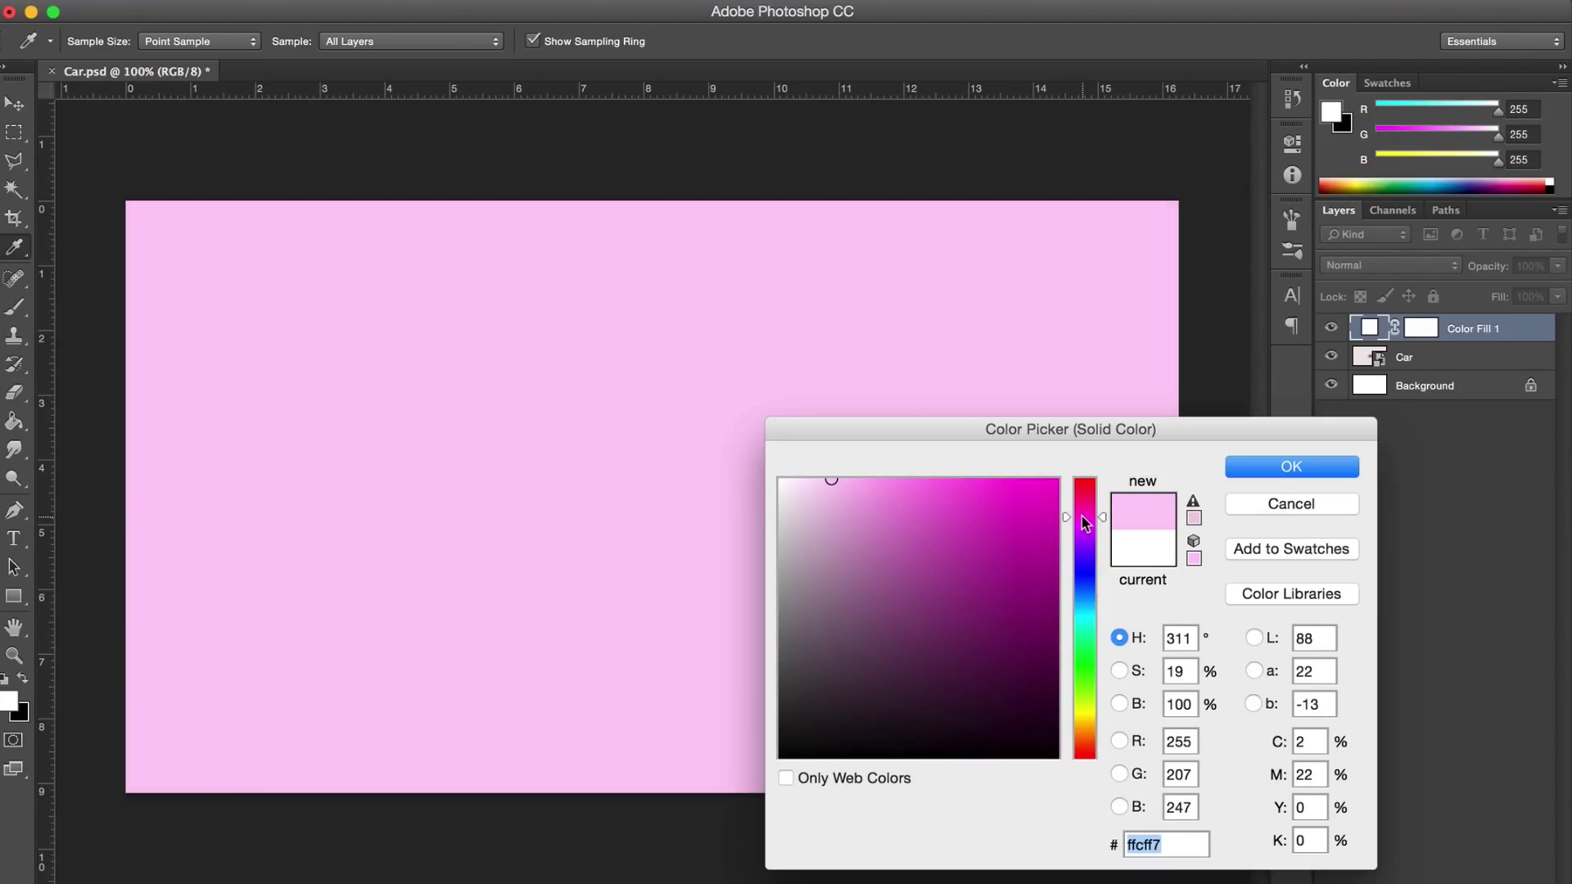
key(Return)
Step: Blend the pink fill in Soft Light mode at 70% opacity
key(v)
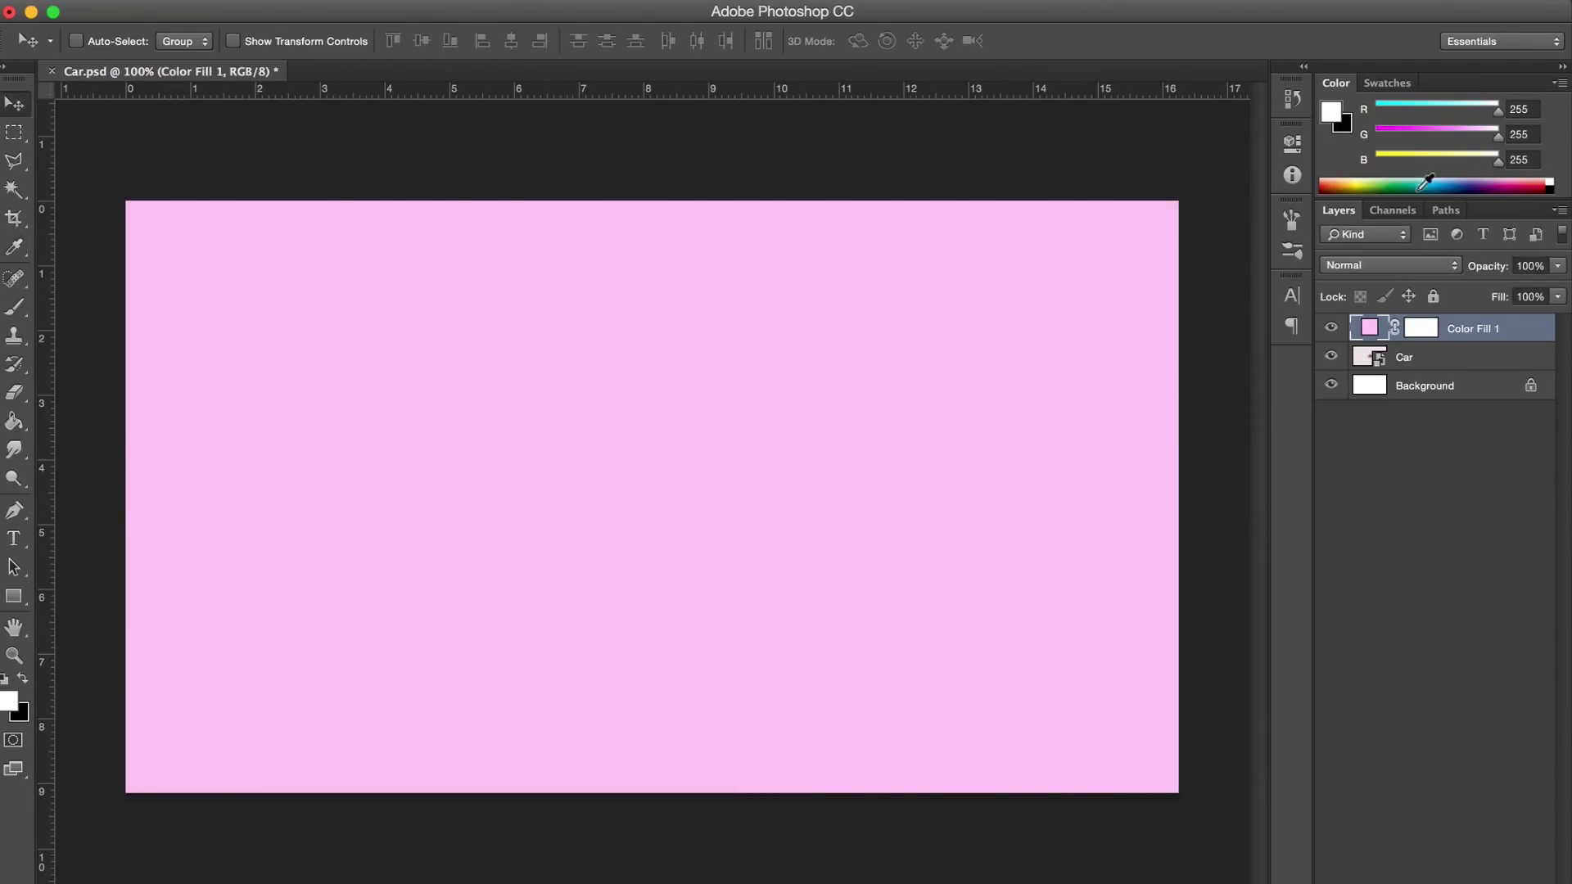
click(1366, 261)
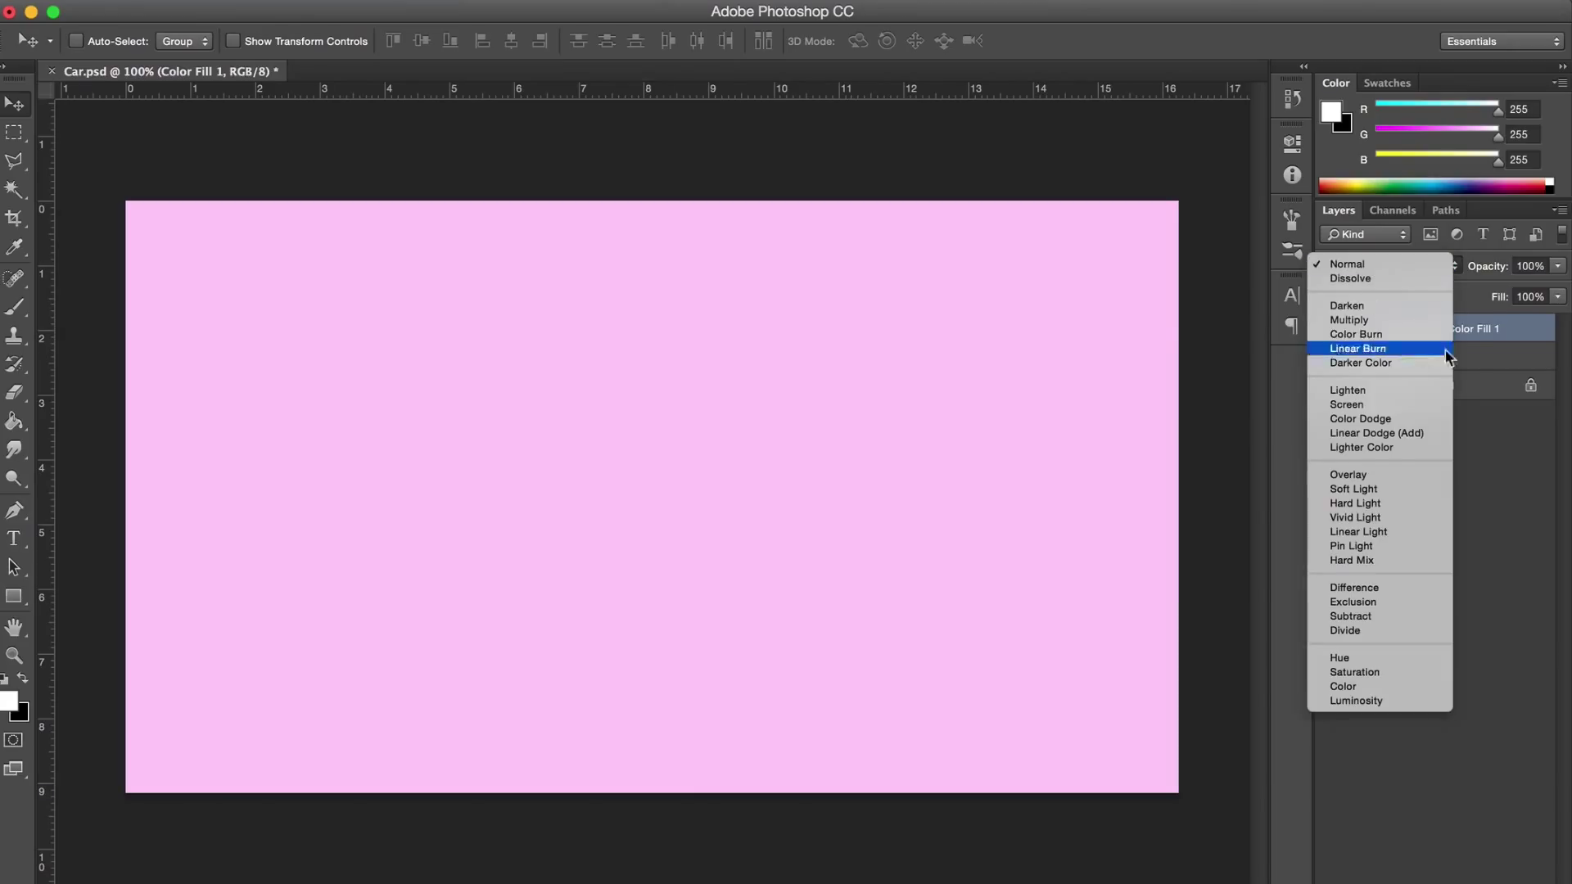
click(1362, 490)
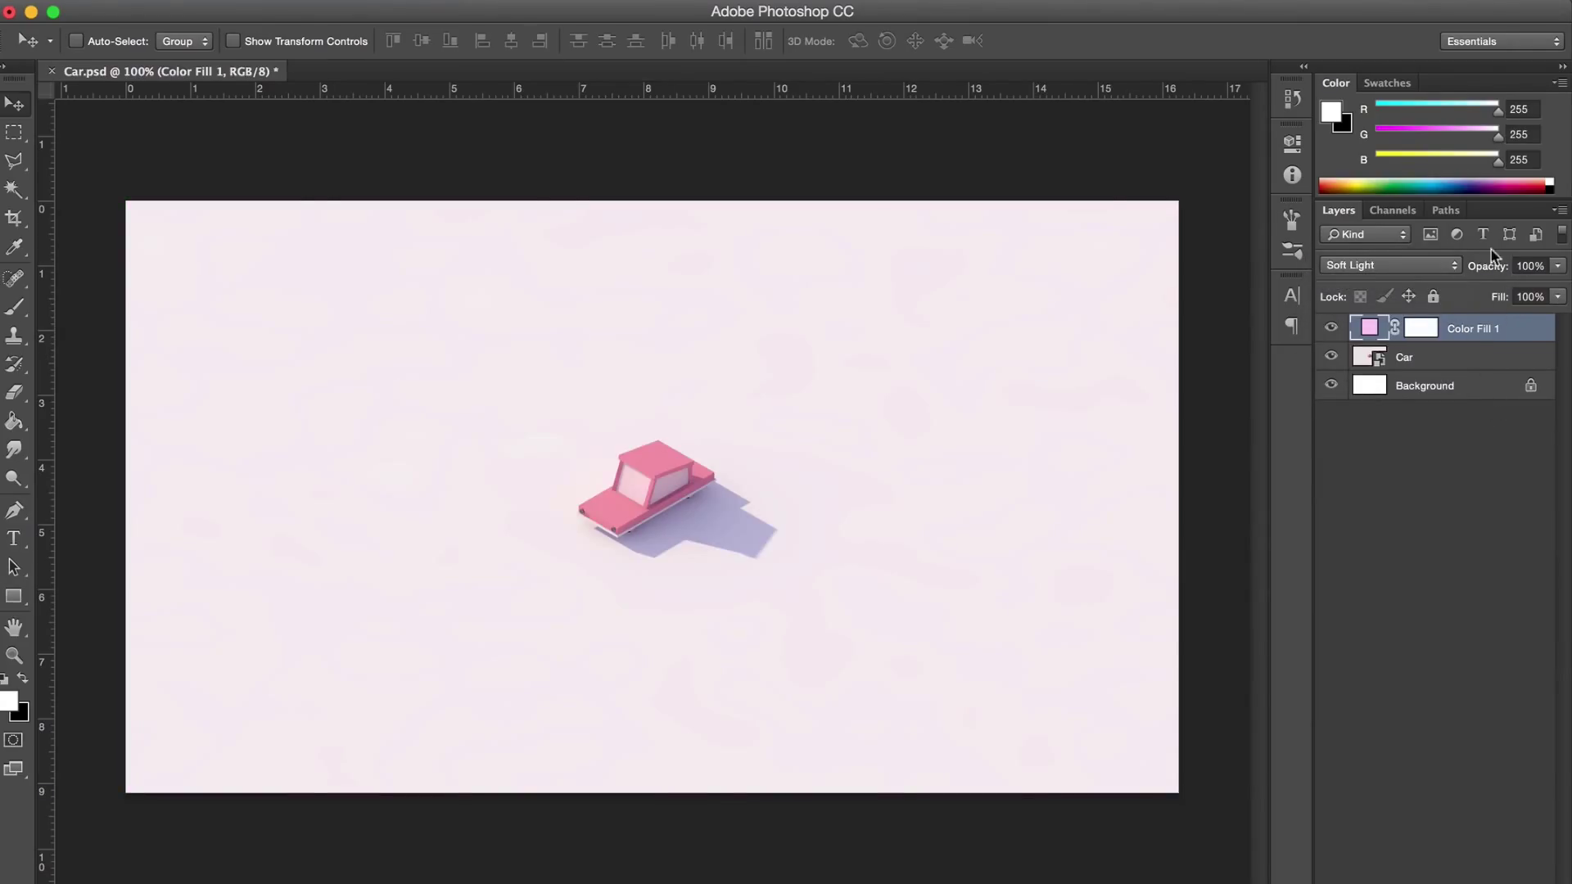
drag(1486, 265, 1453, 265)
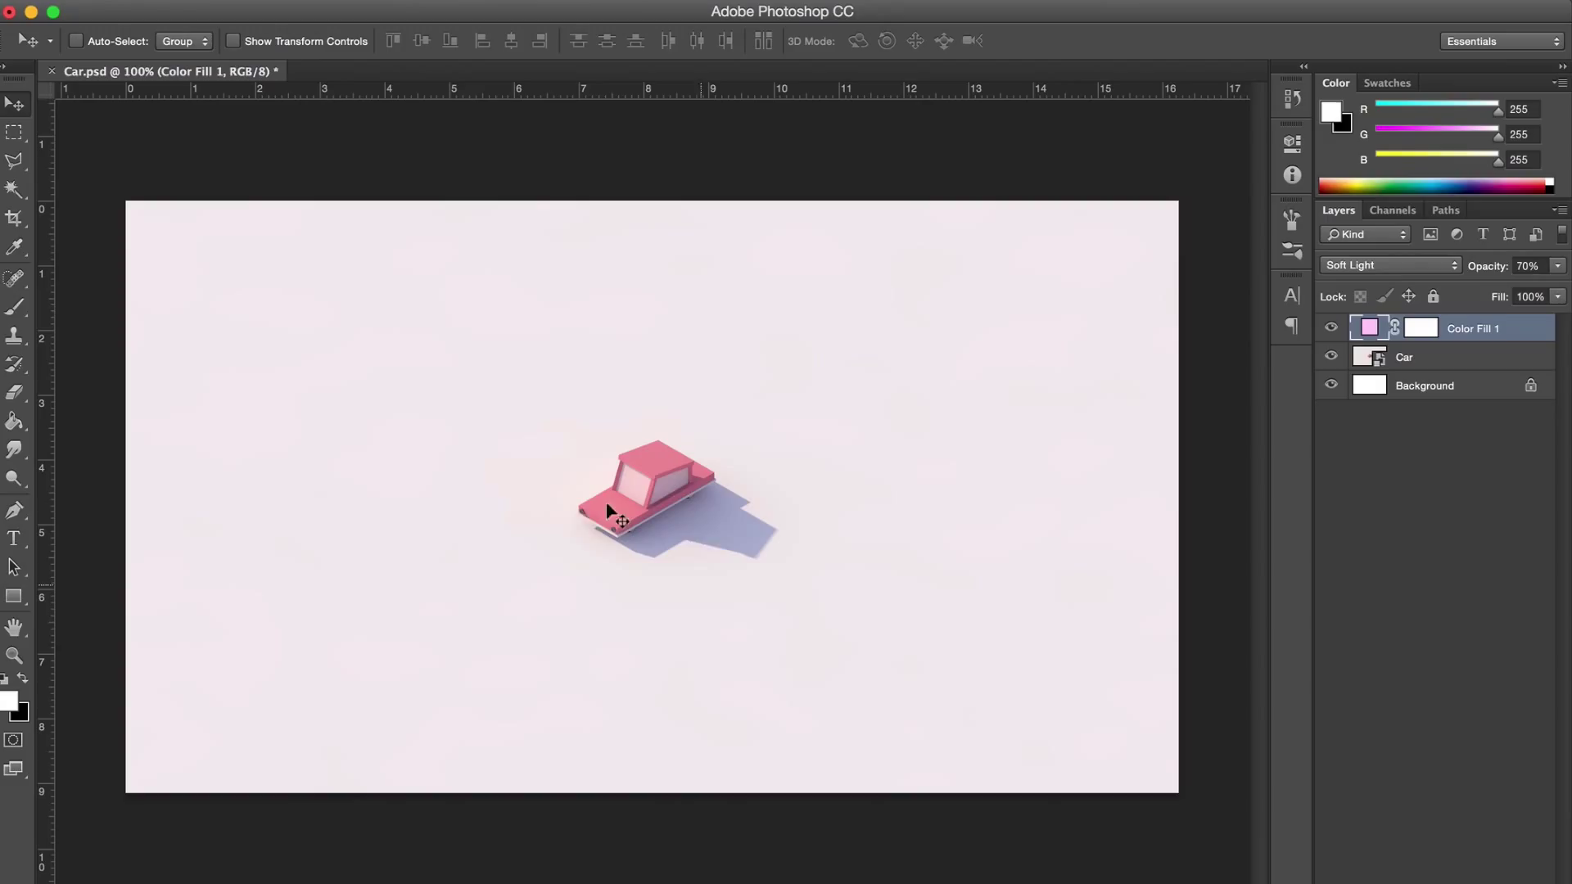
Step: Toggle the pink fill's visibility to compare before and after, then fit the image on screen
scroll(652, 476, up, 2)
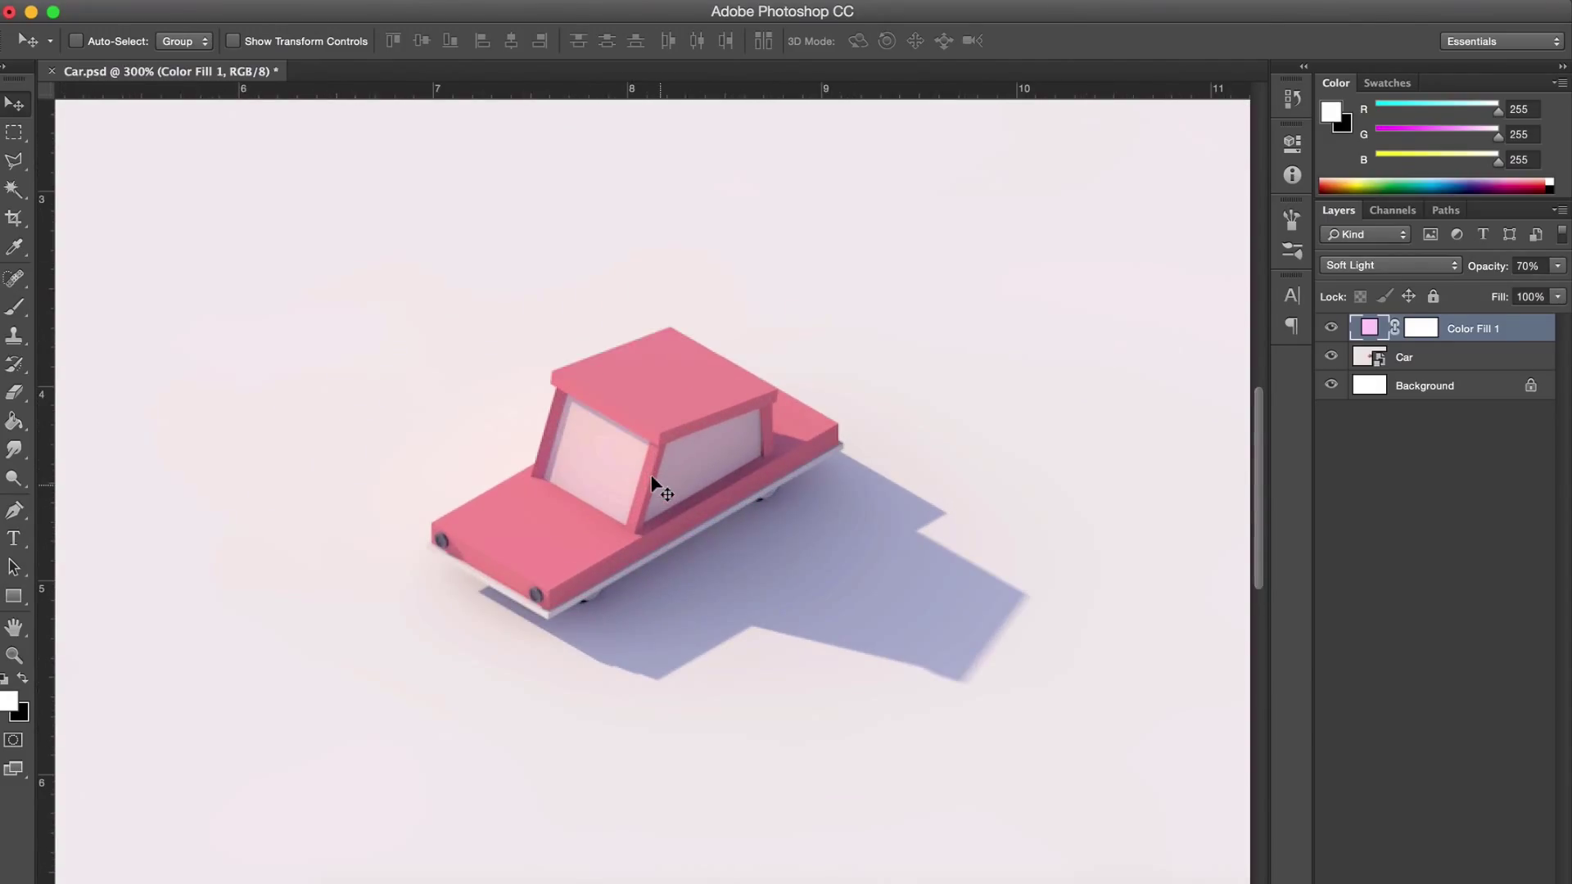
click(1329, 328)
click(1330, 328)
click(1330, 329)
click(1329, 328)
click(1329, 329)
click(1329, 329)
key(super+0)
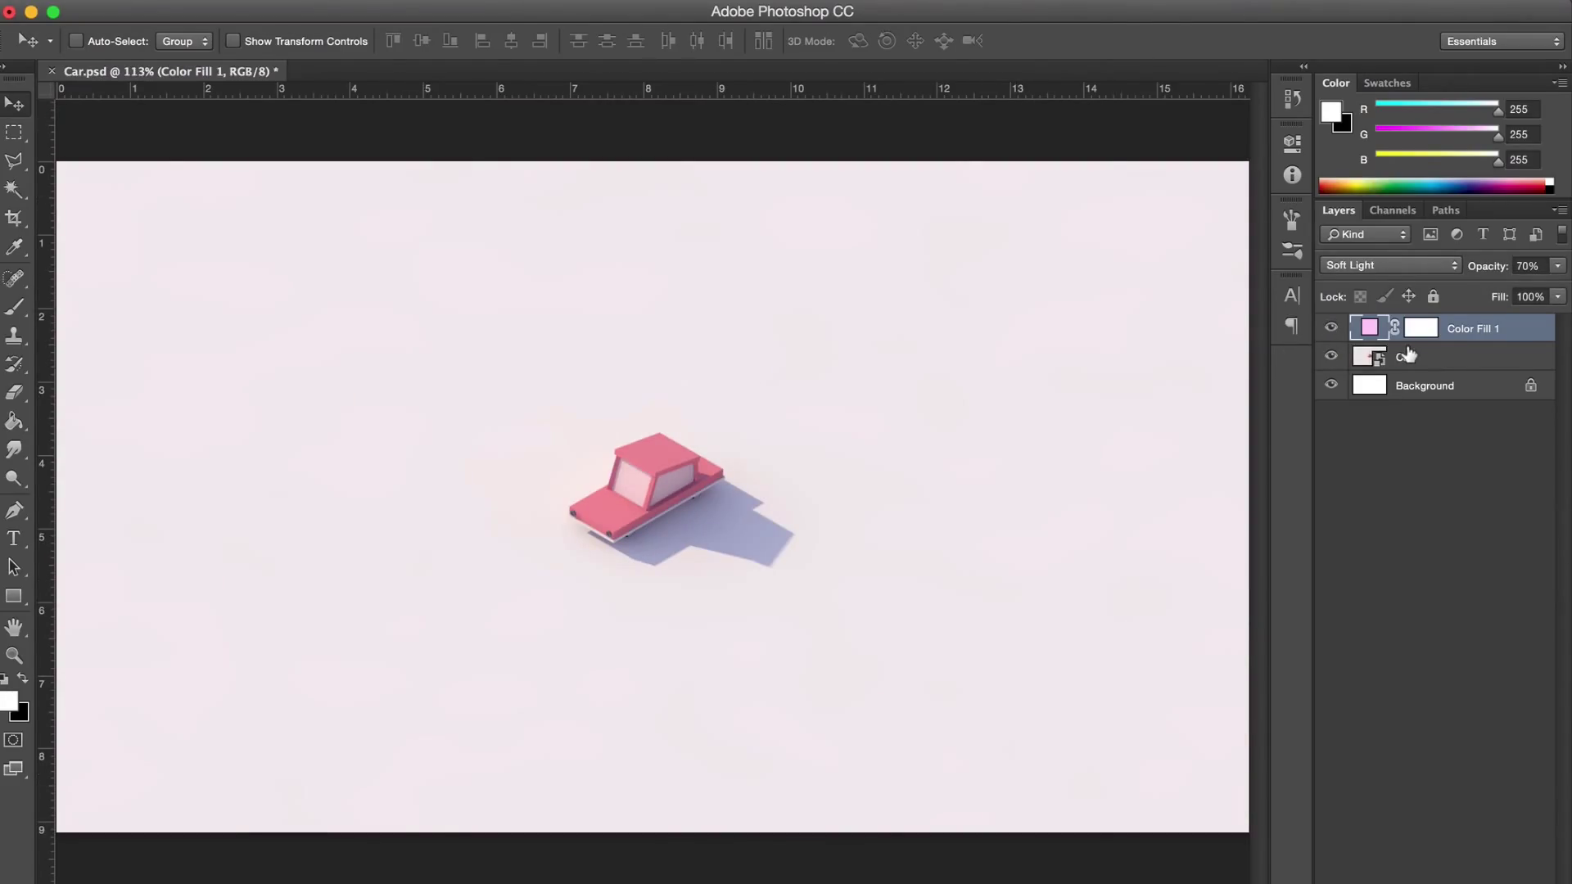
Step: Delete Color Fill 1 and add a trial Curves adjustment with a bent curve
key(BackSpace)
click(1423, 881)
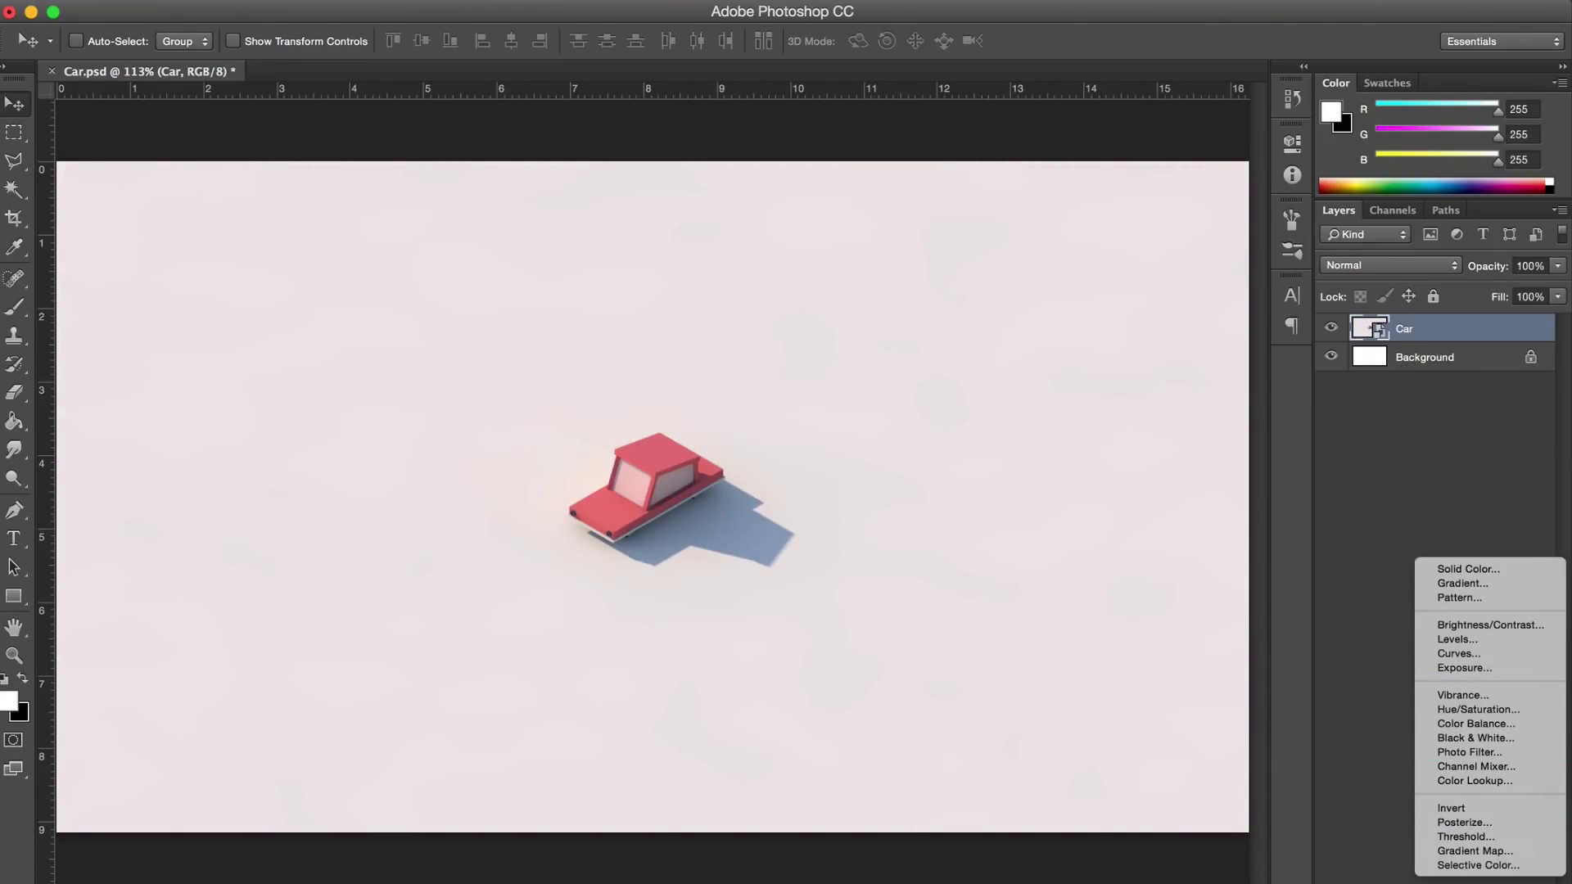
click(1471, 651)
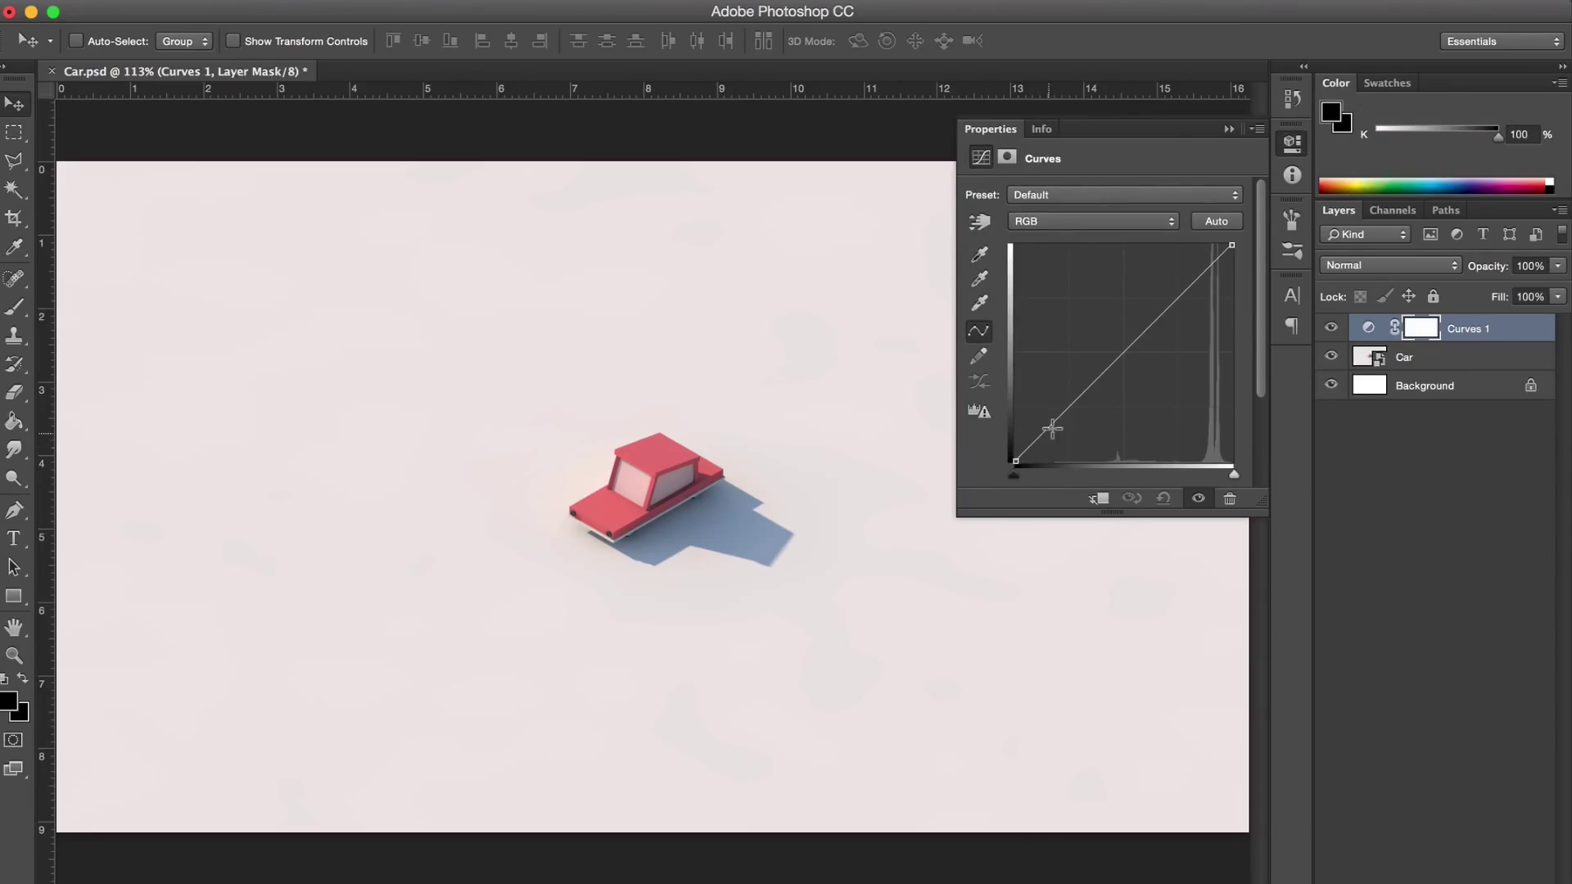
drag(1178, 290, 1134, 351)
click(1043, 408)
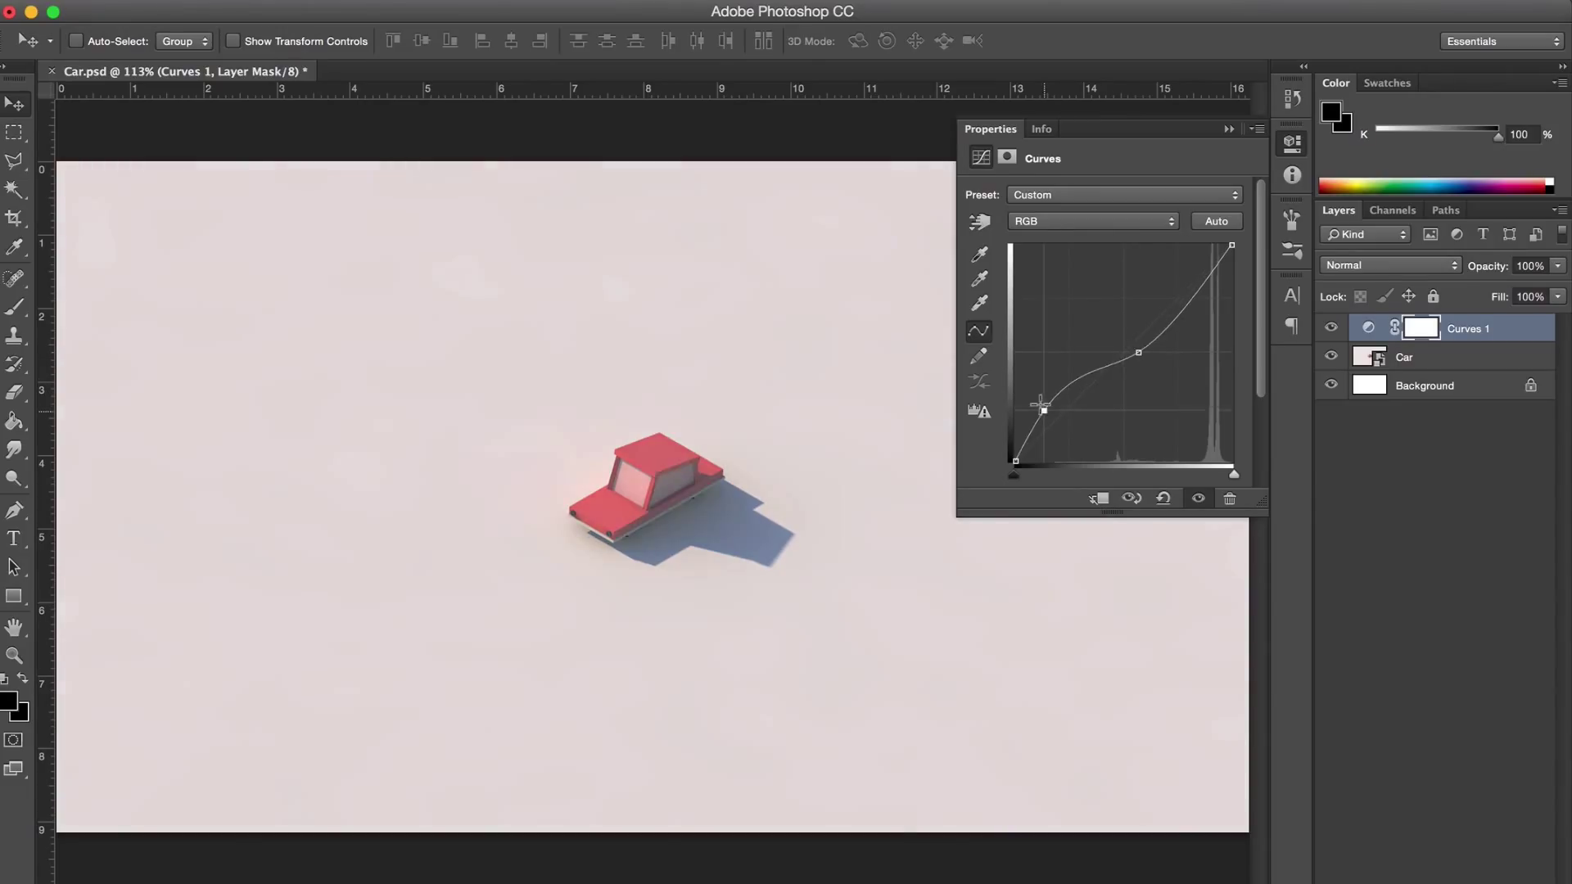
drag(1041, 405, 1080, 401)
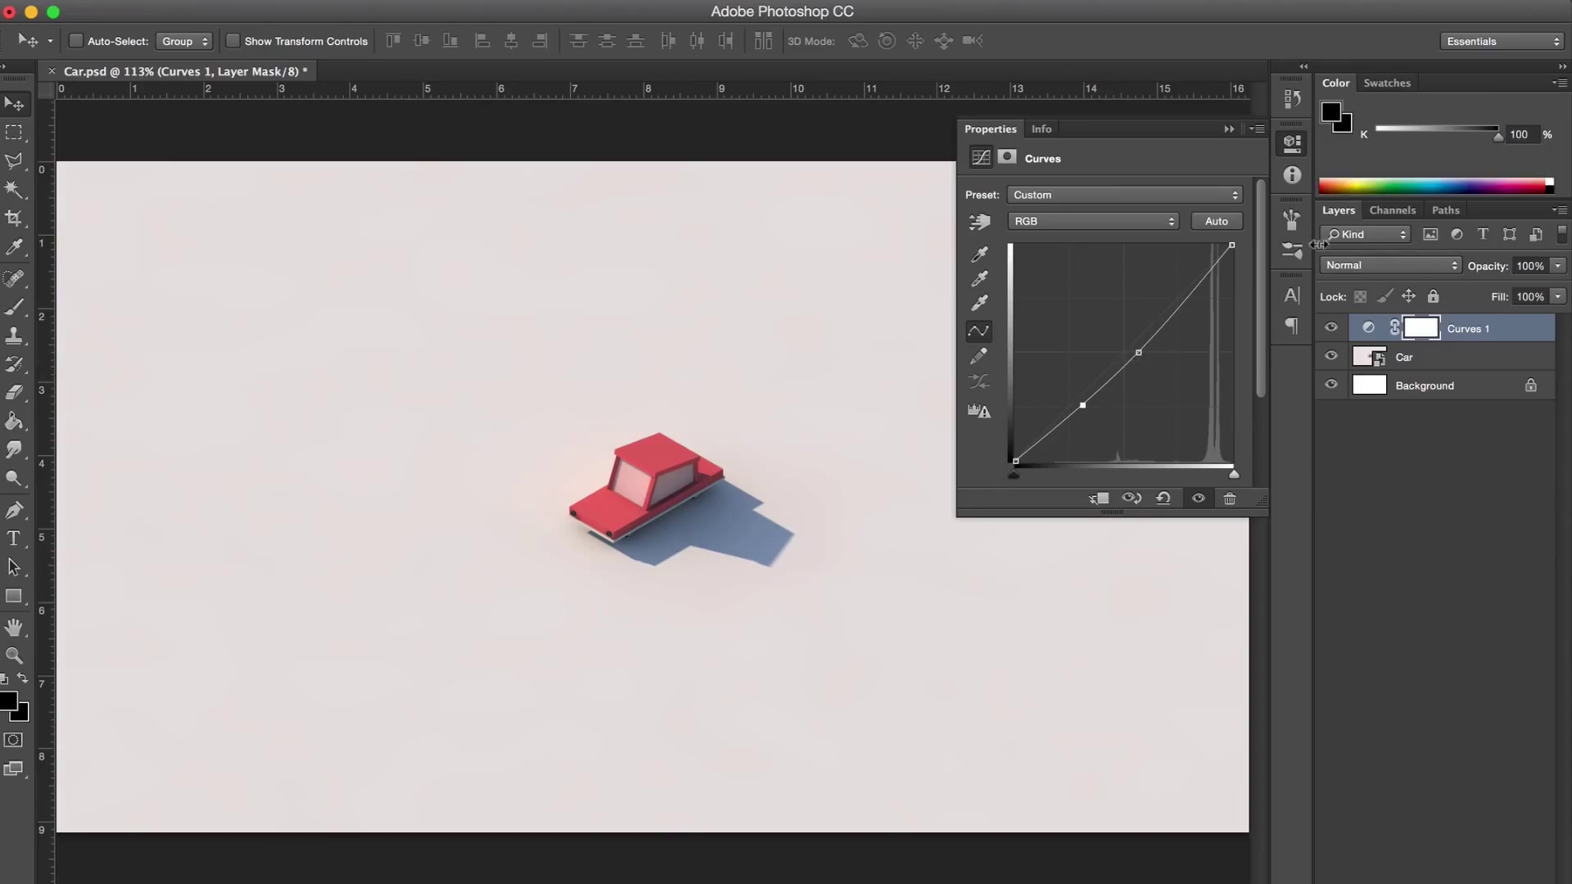
Step: Compare the Curves adjustment on and off, then delete the Curves 1 layer
click(1329, 327)
click(1328, 326)
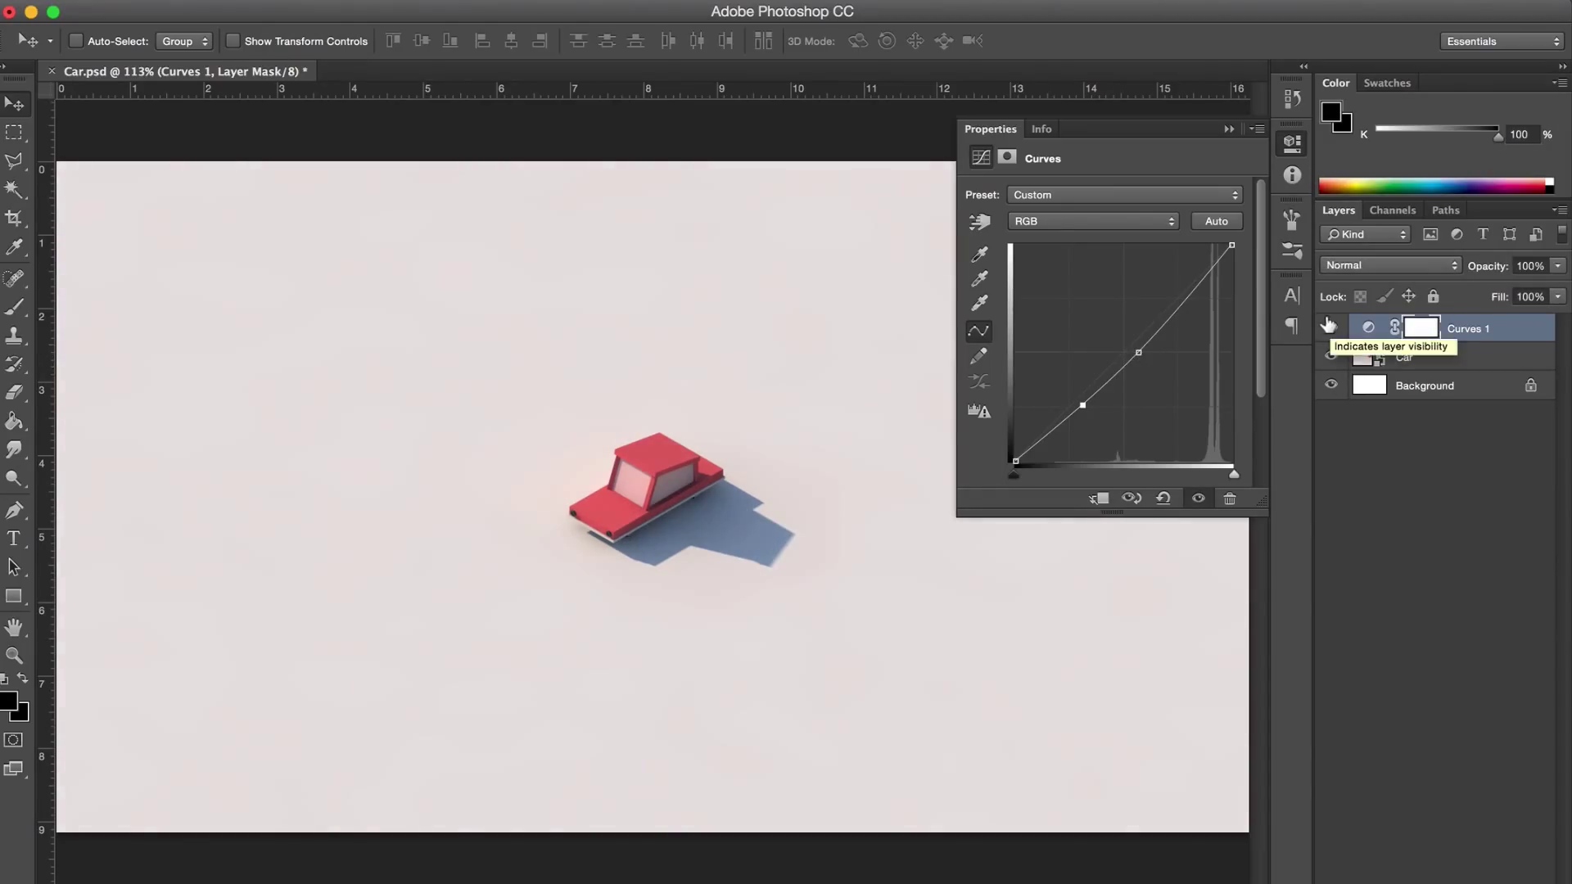
click(1329, 328)
click(1329, 328)
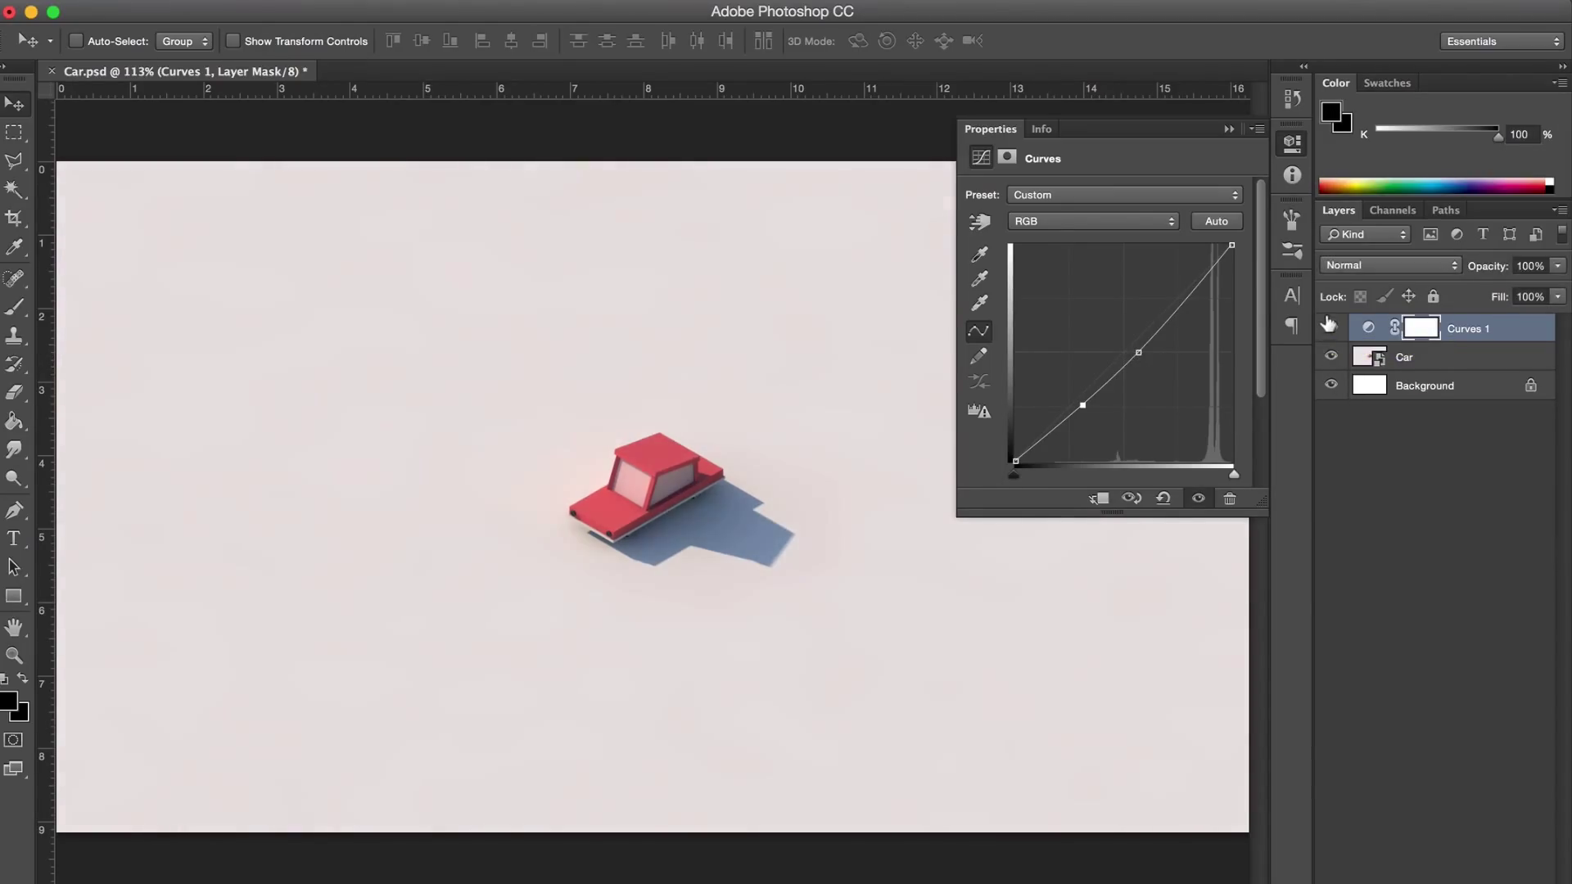
click(1227, 127)
key(BackSpace)
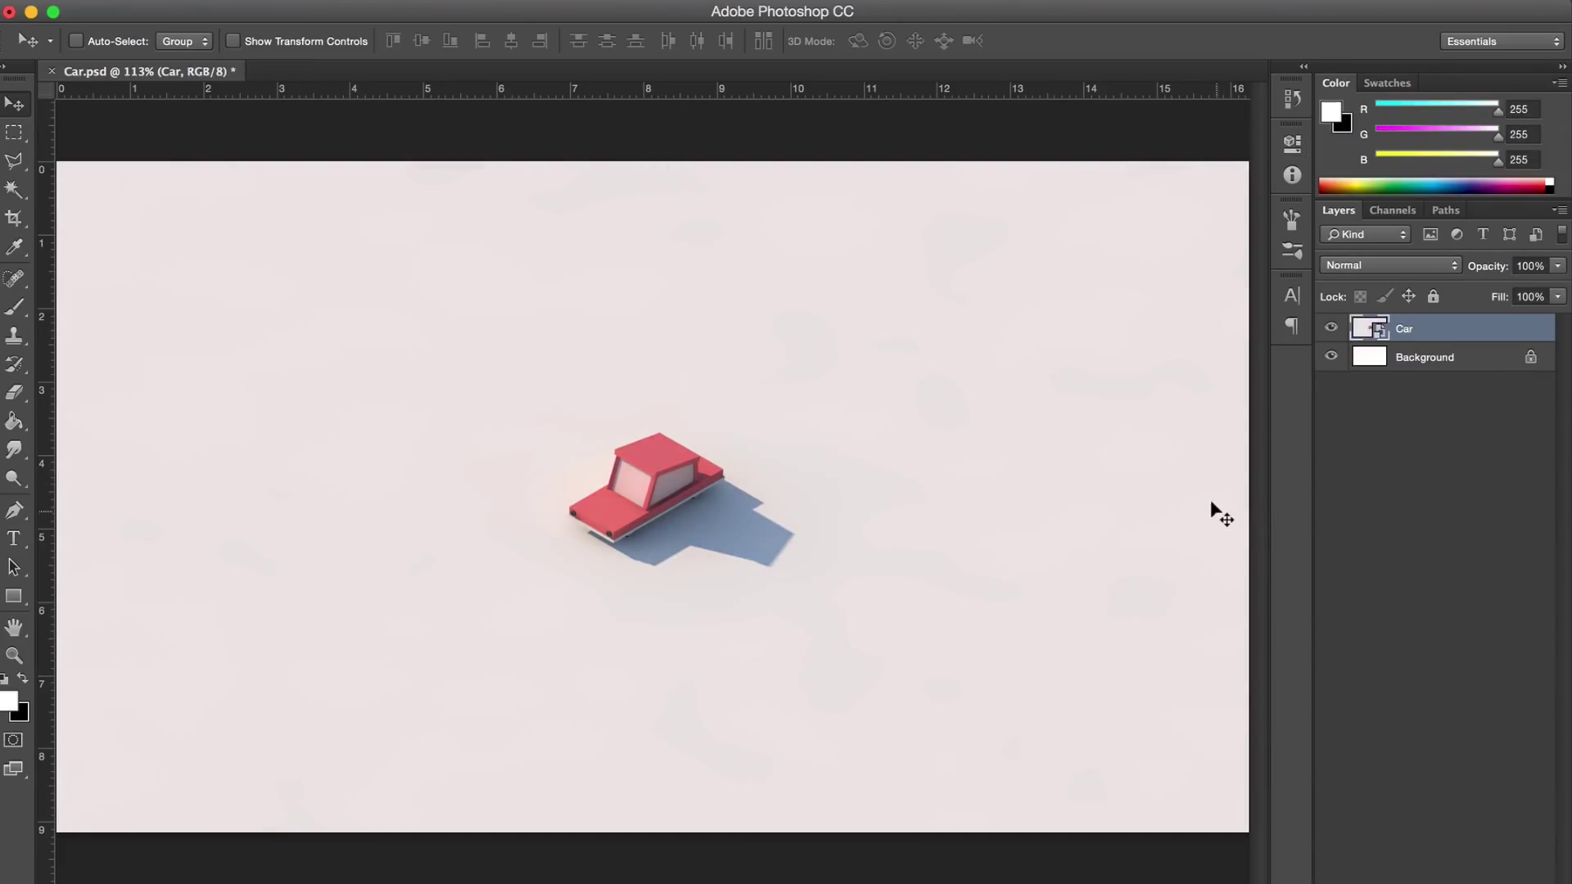
Step: Add a Color Balance layer with midtones -31, -51, -83, comparing it on and off
click(1483, 873)
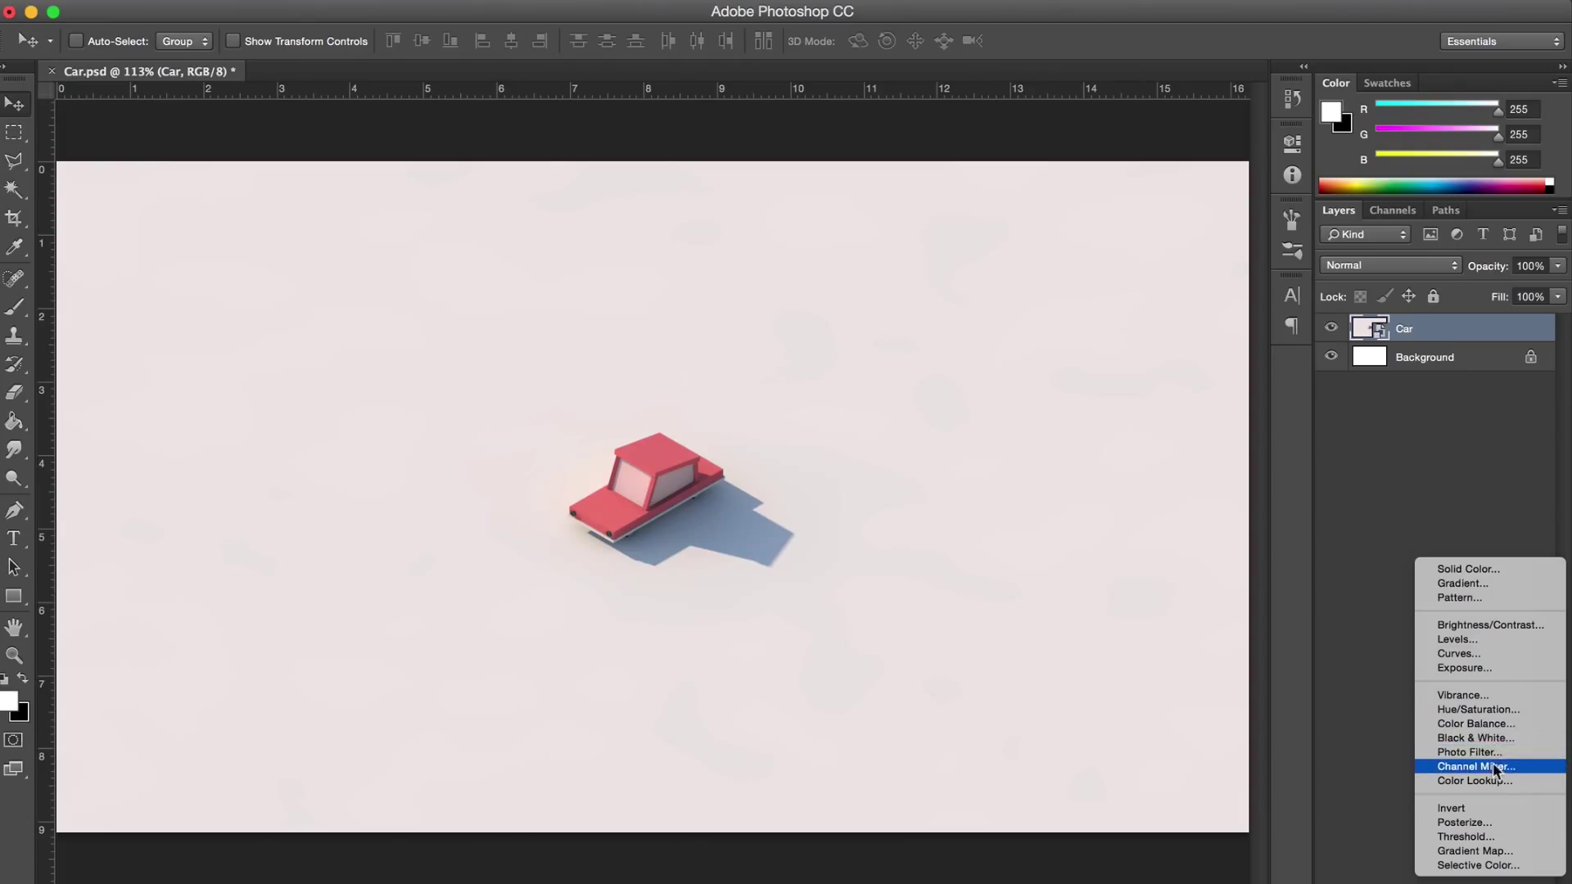
click(1493, 720)
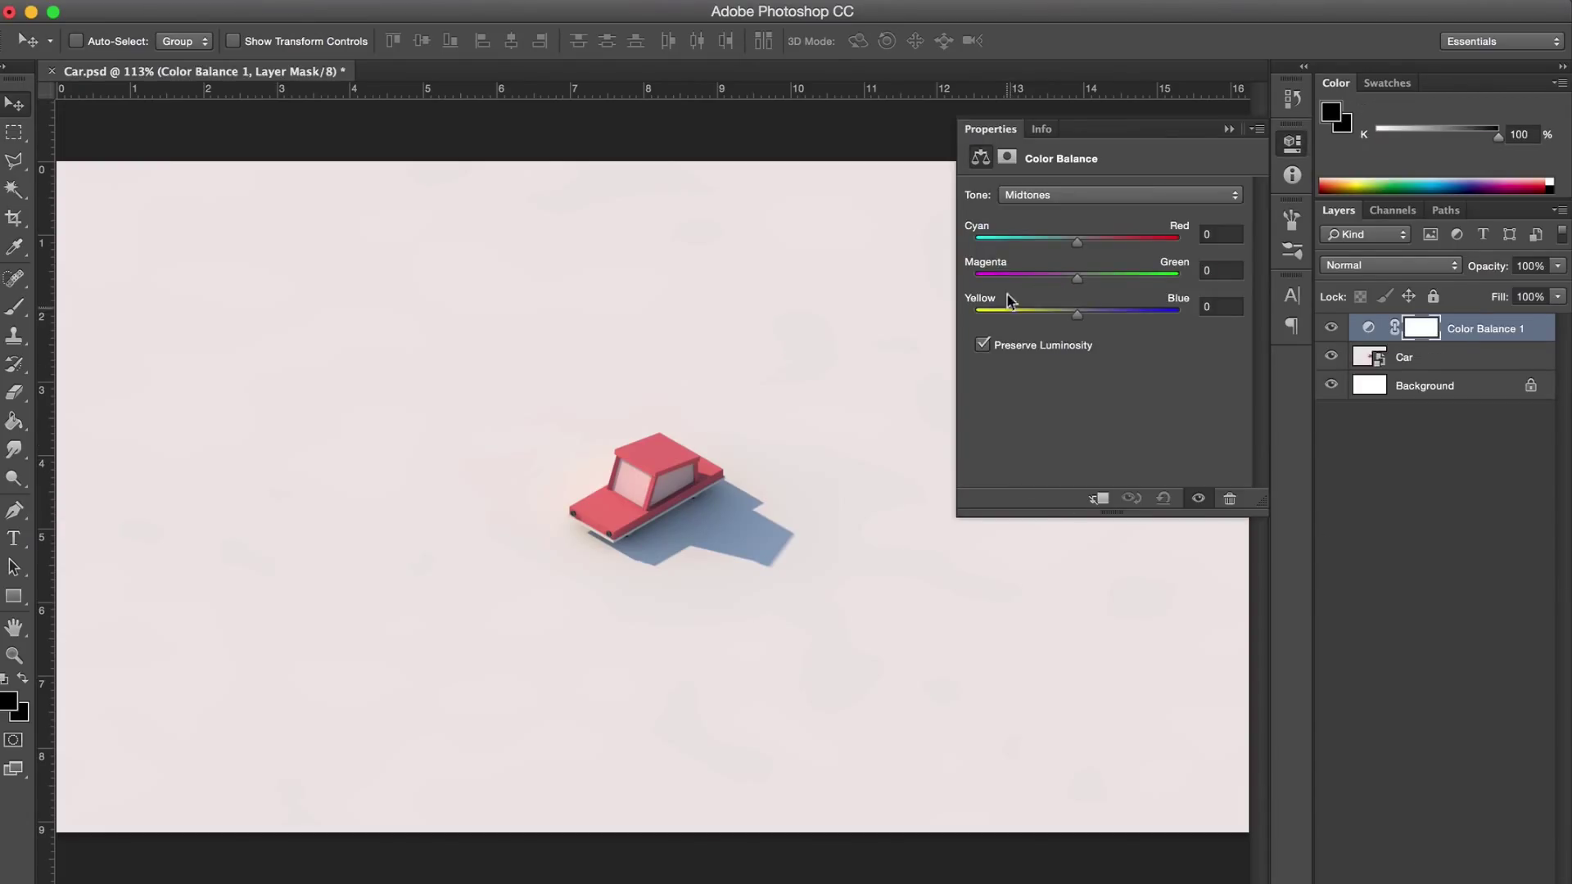
drag(1084, 243, 1059, 322)
click(1331, 327)
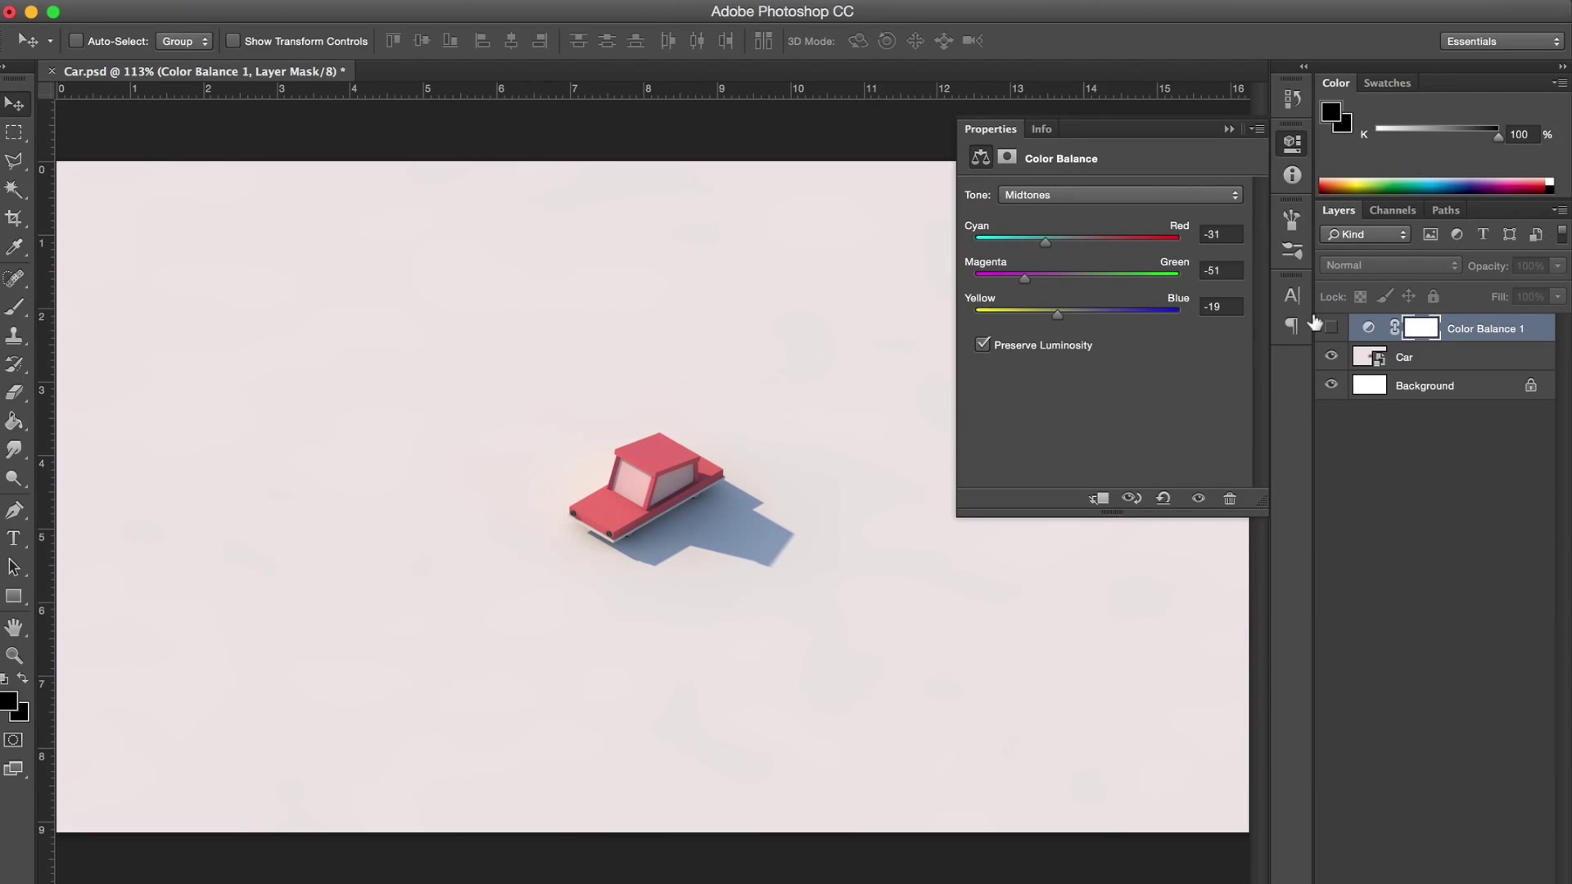
click(1331, 327)
drag(1015, 322, 973, 322)
Step: Delete the Color Balance 1 layer and reopen the fill and adjustment layer list
click(1228, 129)
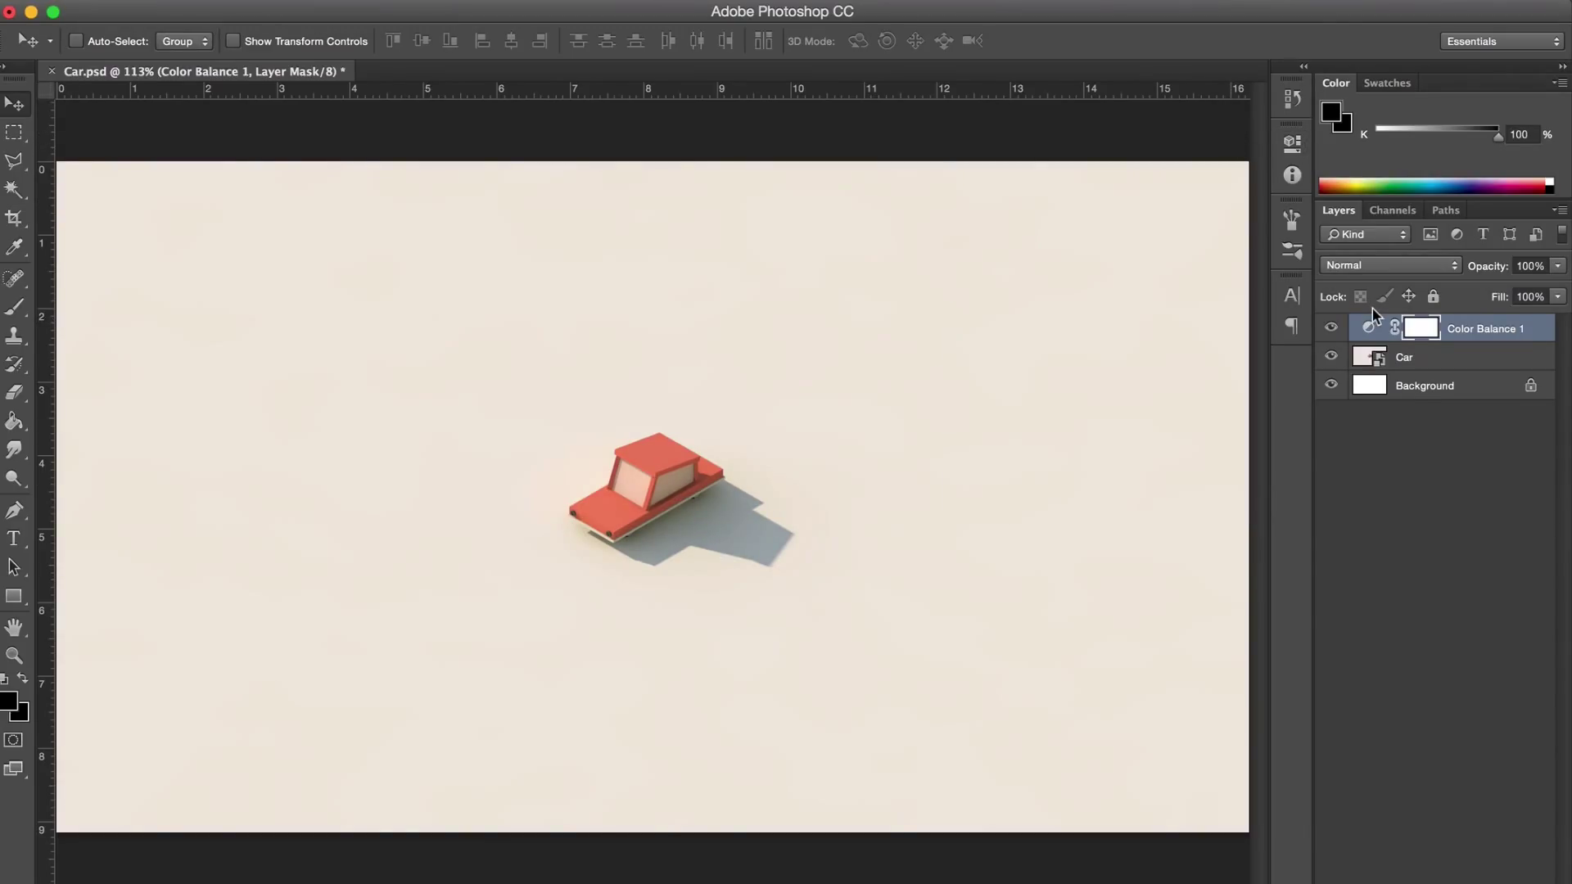
key(Delete)
click(1464, 867)
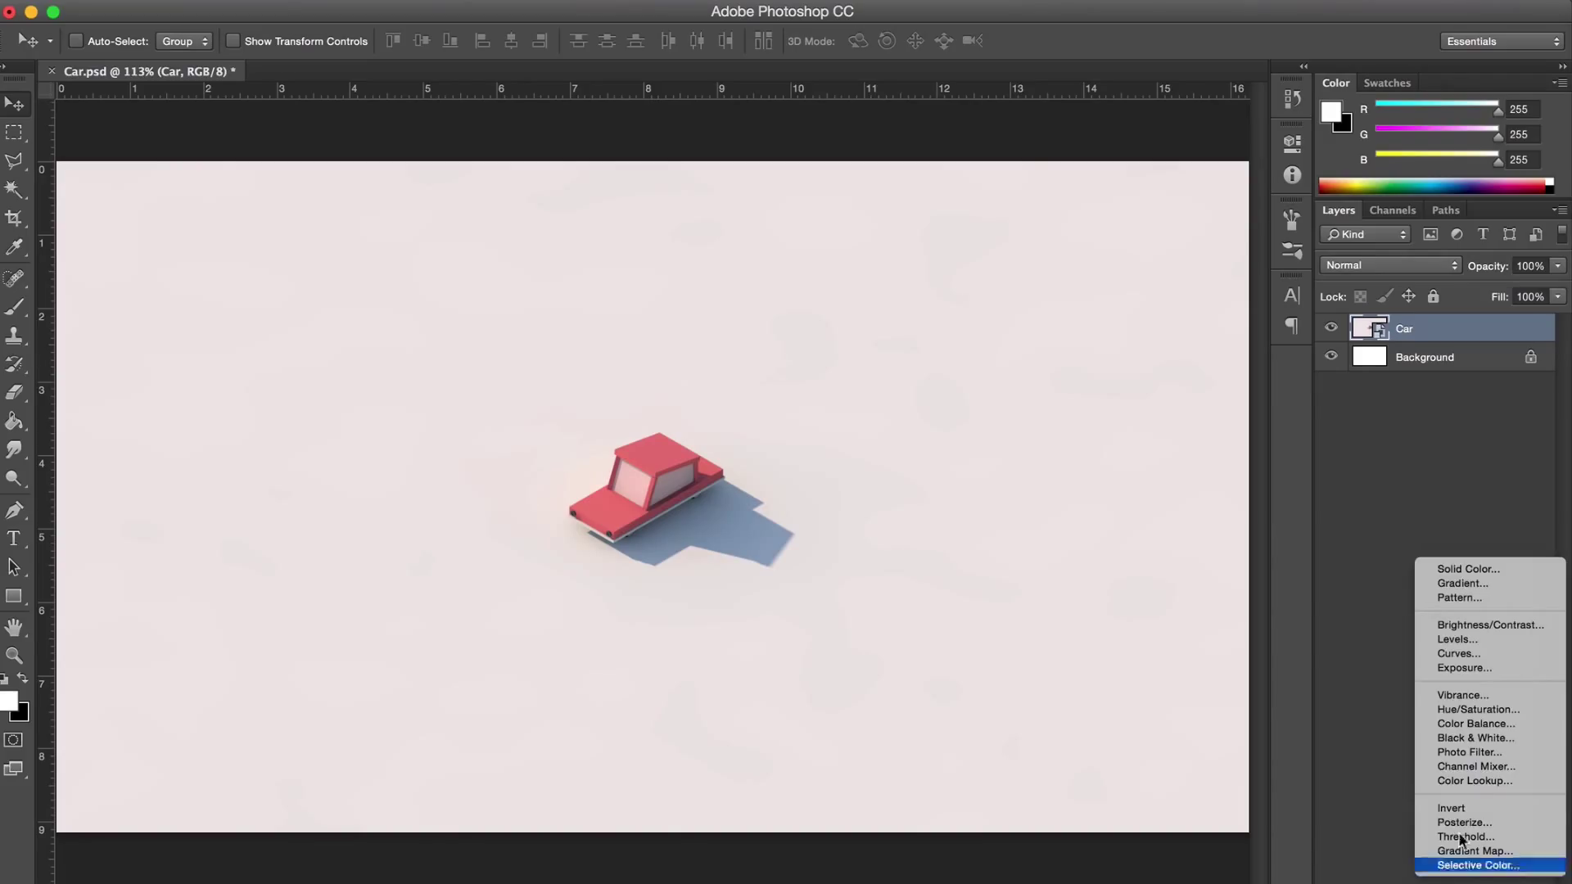
Step: Add a Hue/Saturation layer with Hue +6 and Saturation -78 for a dusty pink car
click(1445, 707)
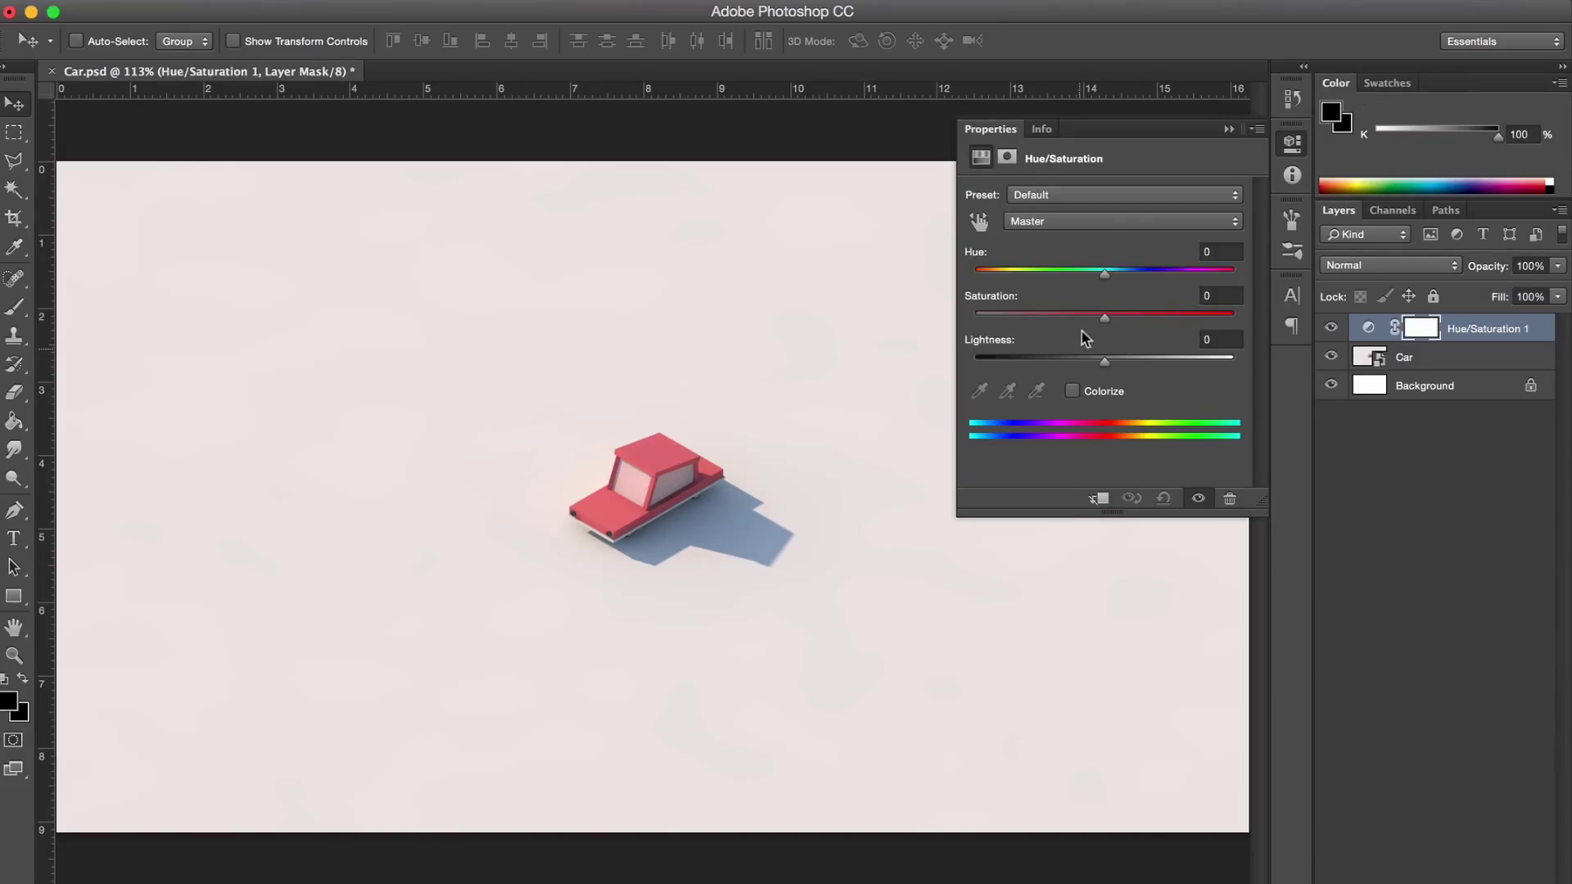
drag(1104, 273, 1025, 339)
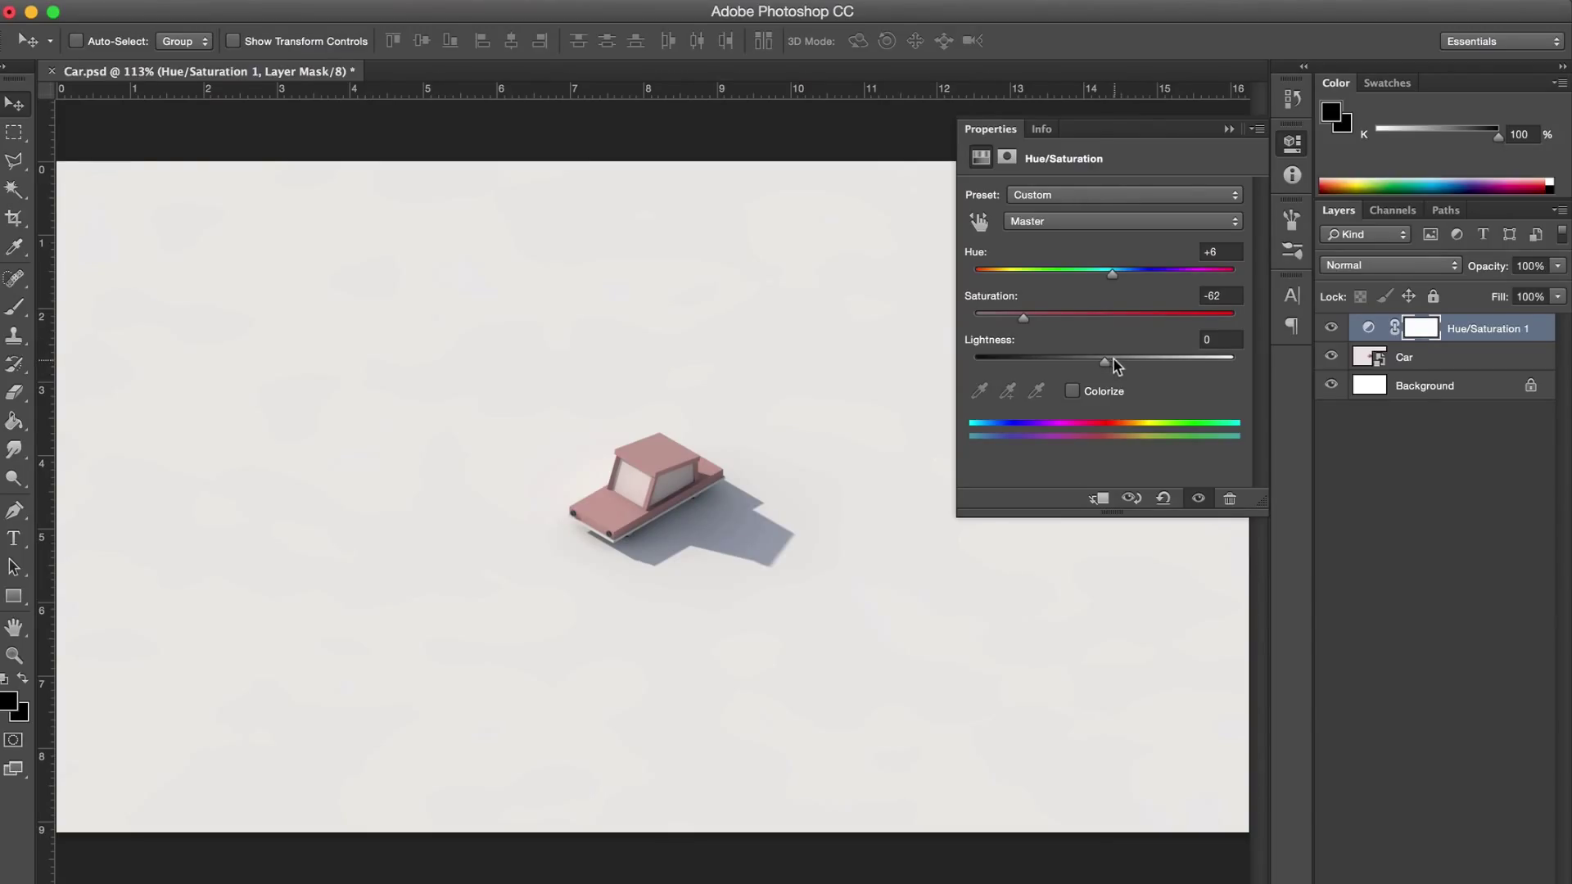
mouse_move(1113, 360)
mouse_down()
mouse_move(1214, 367)
mouse_move(1053, 365)
mouse_move(1106, 380)
mouse_up()
drag(1000, 317, 1009, 320)
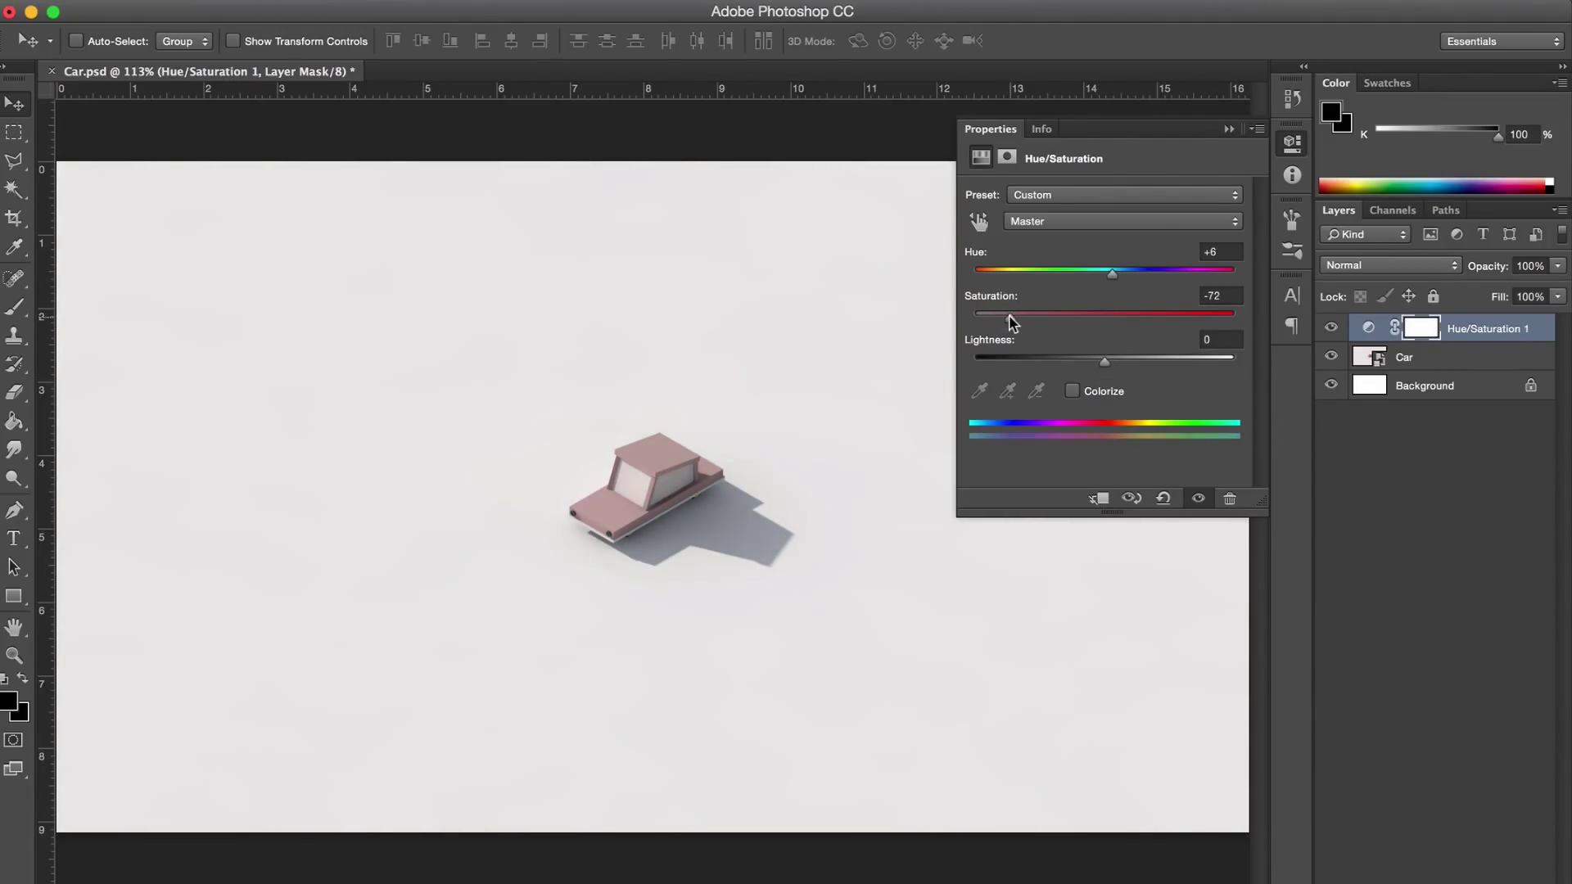
Step: Delete the Hue/Saturation layer and add an Exposure adjustment layer
click(1228, 129)
key(Delete)
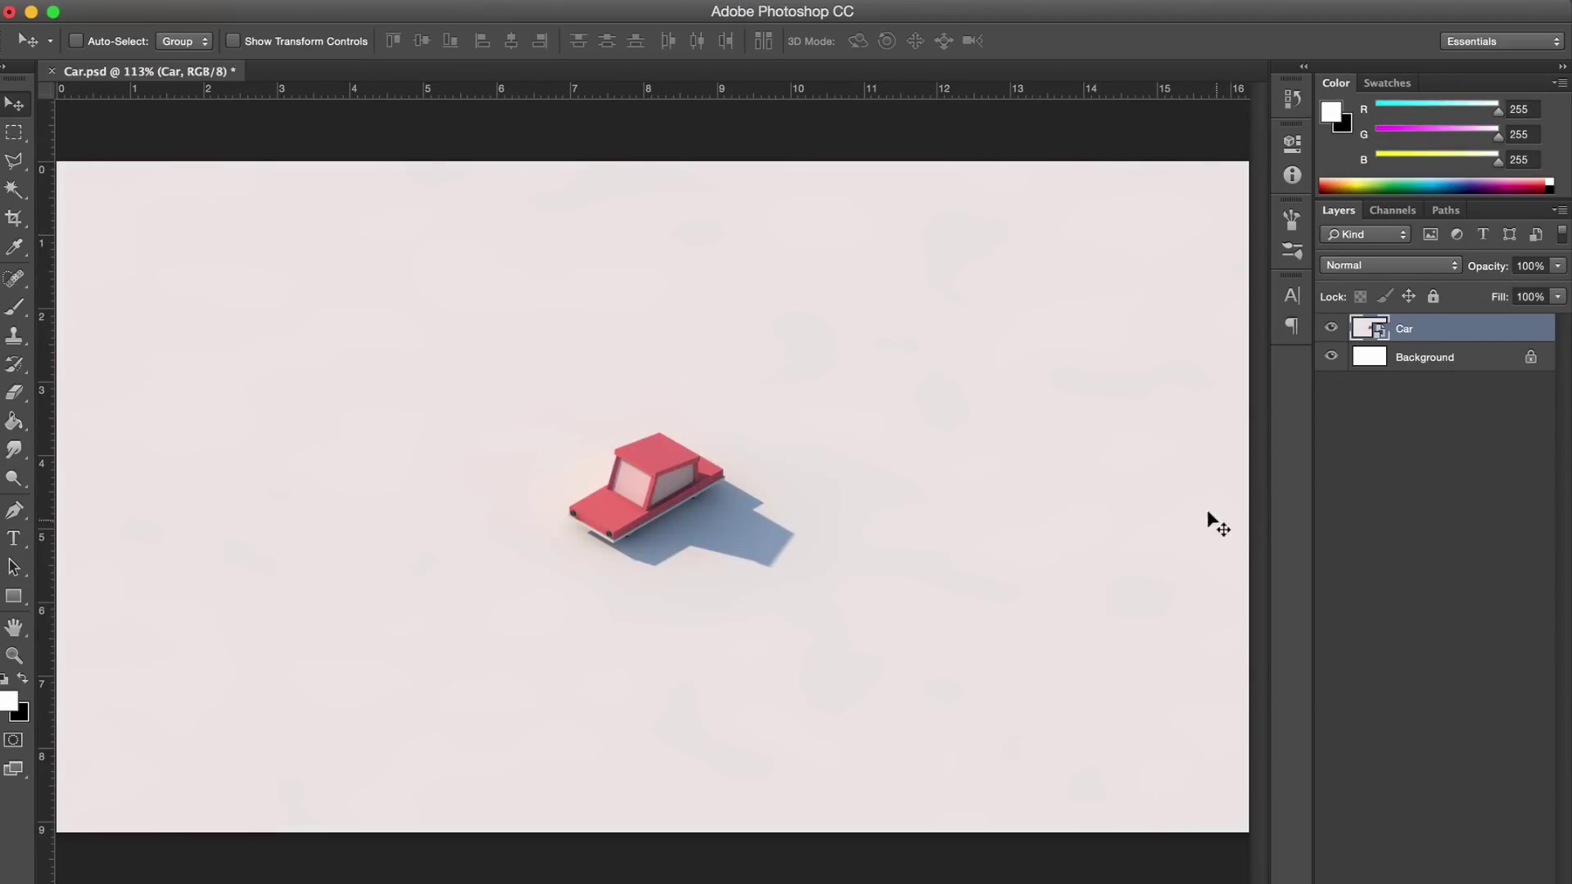
click(1444, 882)
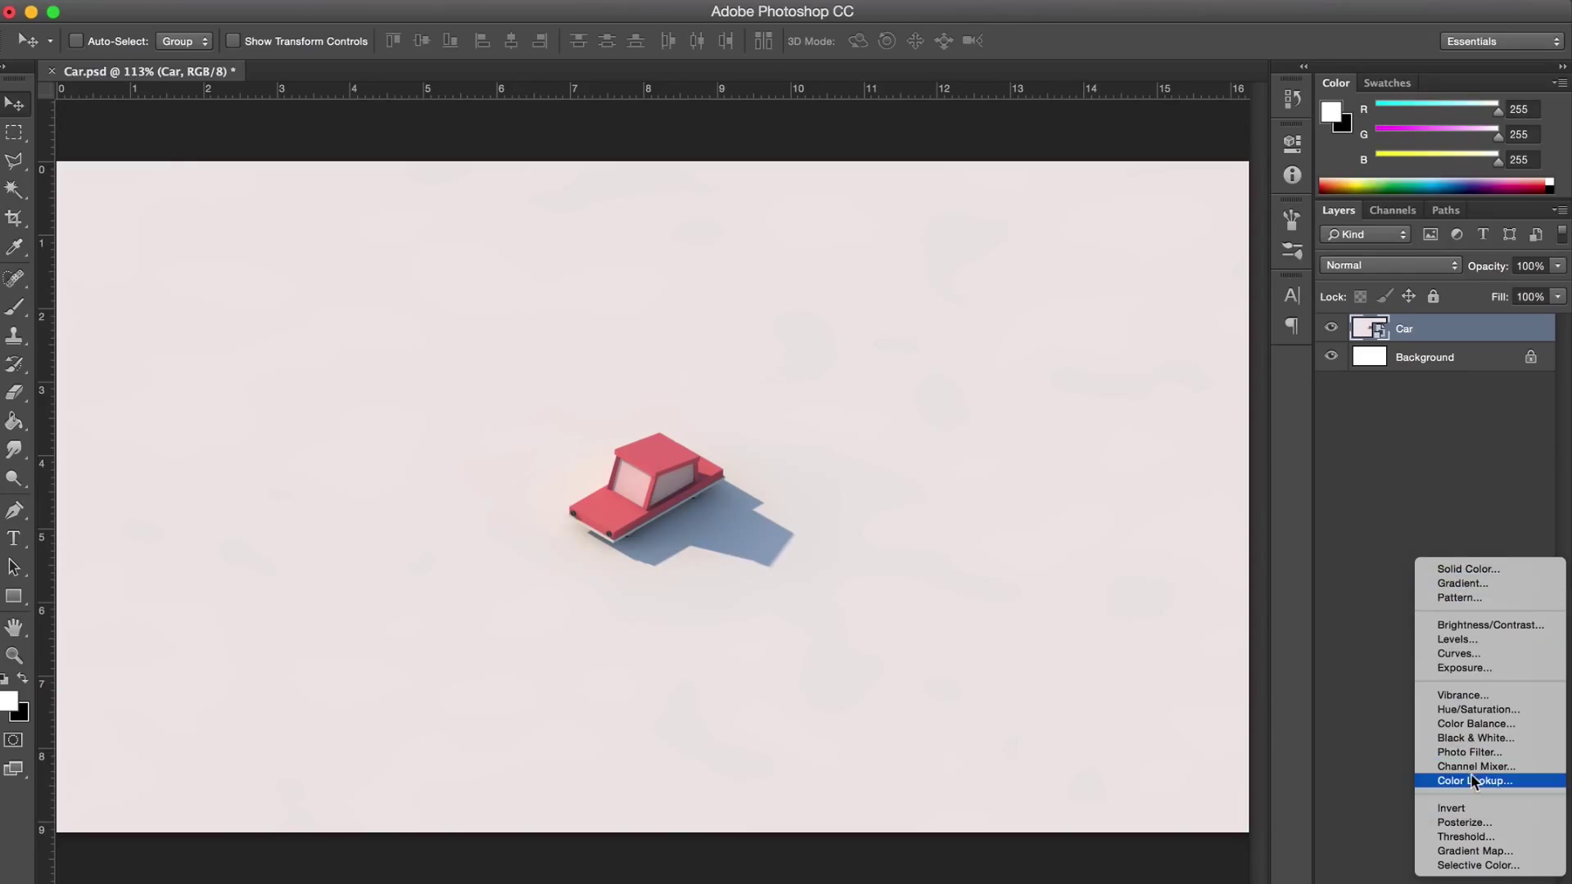
click(1470, 667)
Step: Set Exposure -0.28, Offset -0.0420, Gamma 1.24, then compare it on and off
drag(1133, 244, 1088, 300)
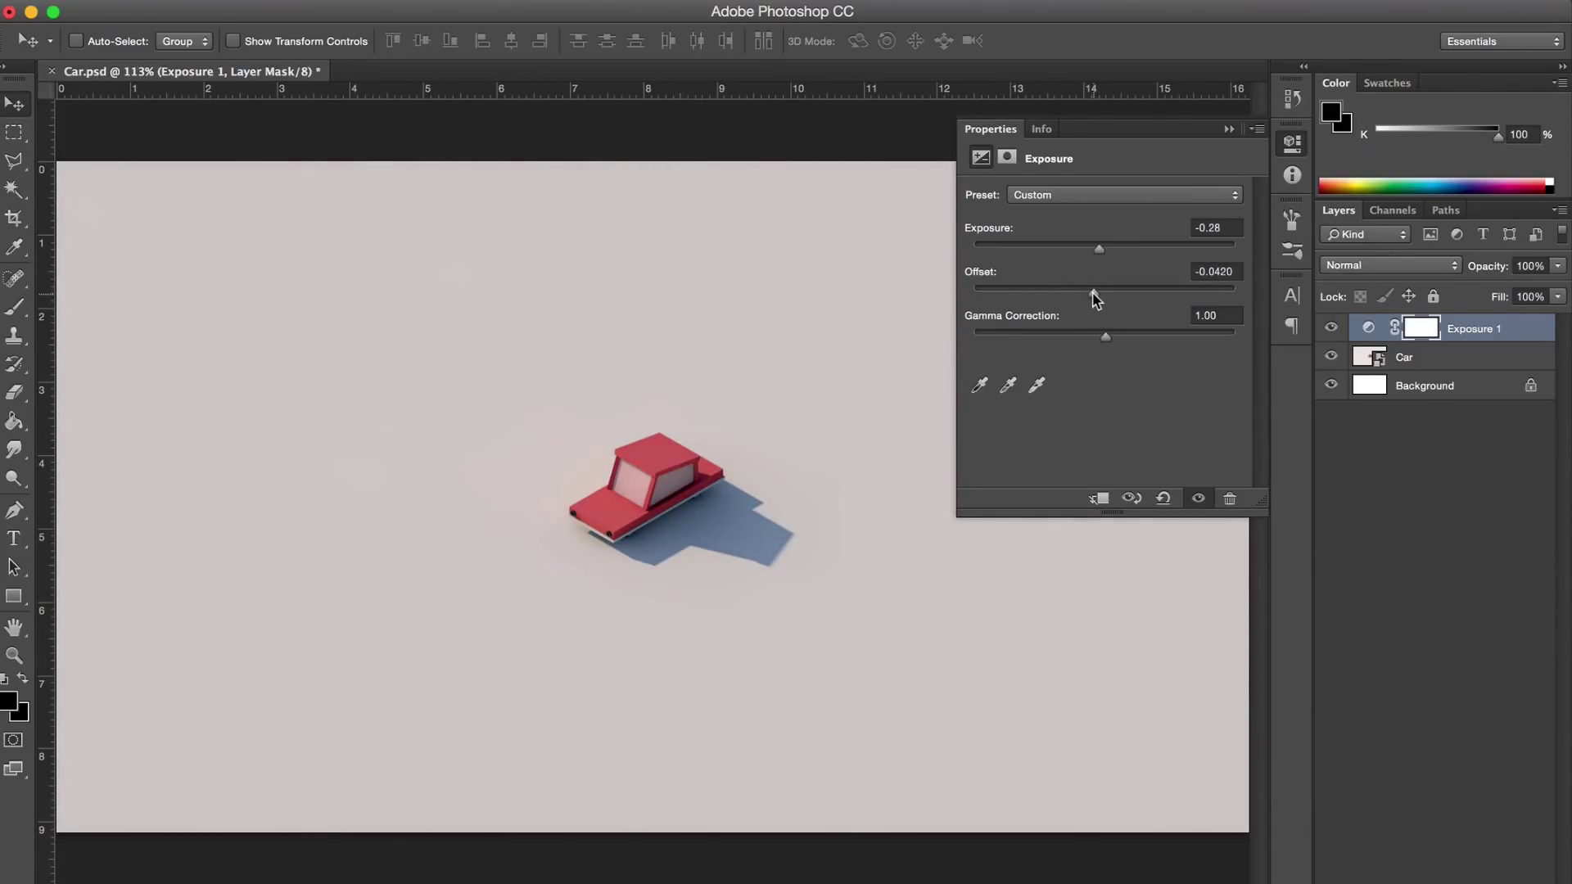
mouse_move(1105, 335)
mouse_down()
mouse_move(1125, 340)
mouse_move(1099, 335)
mouse_up()
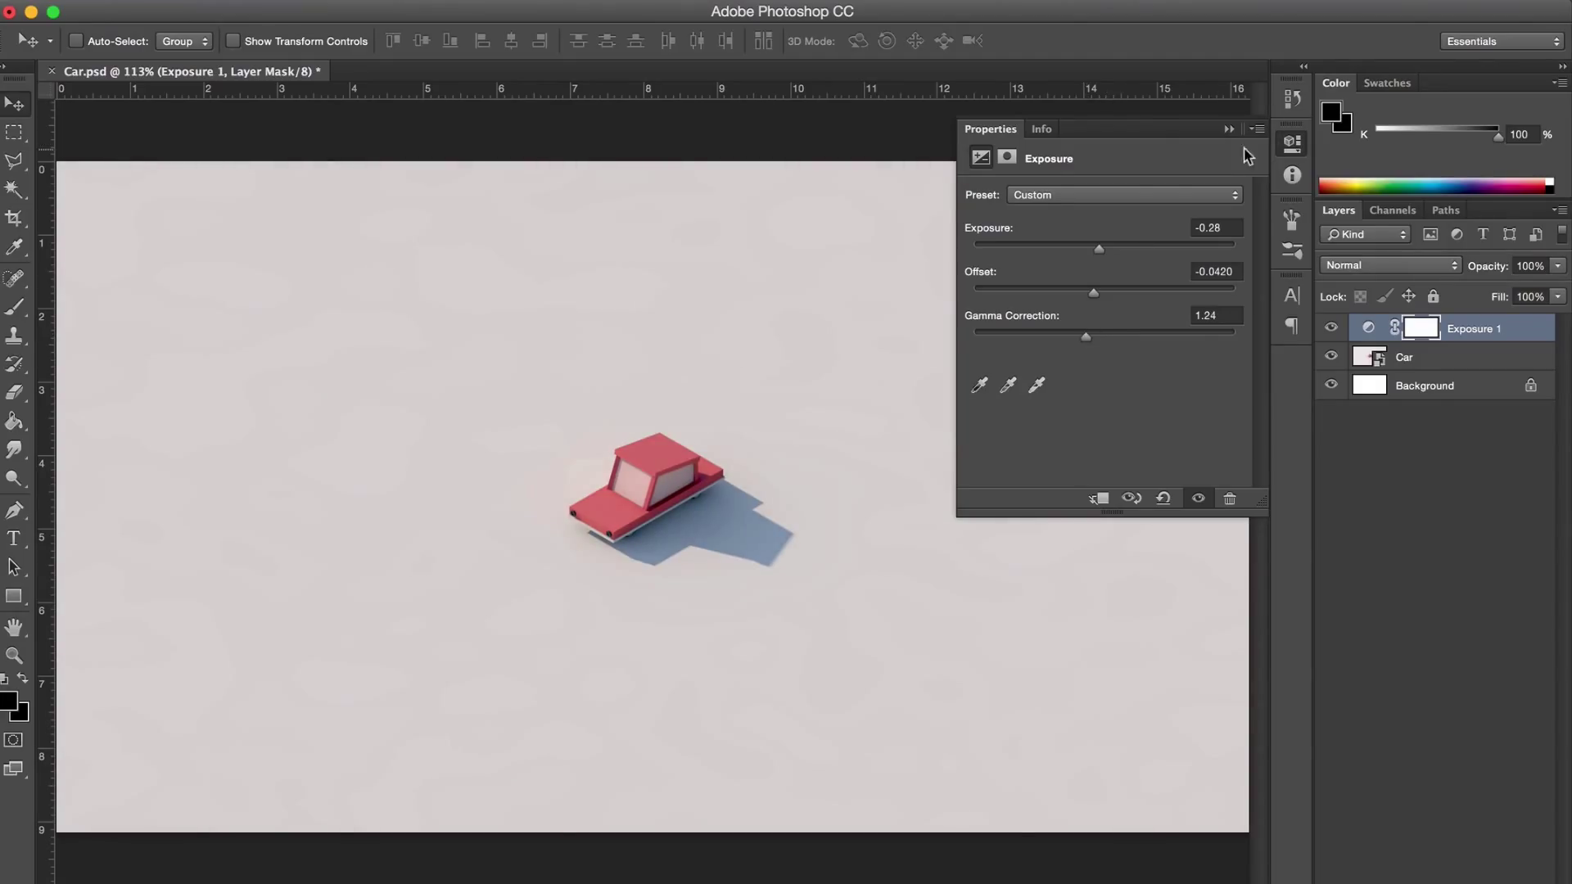
click(1229, 129)
click(1330, 328)
click(1330, 327)
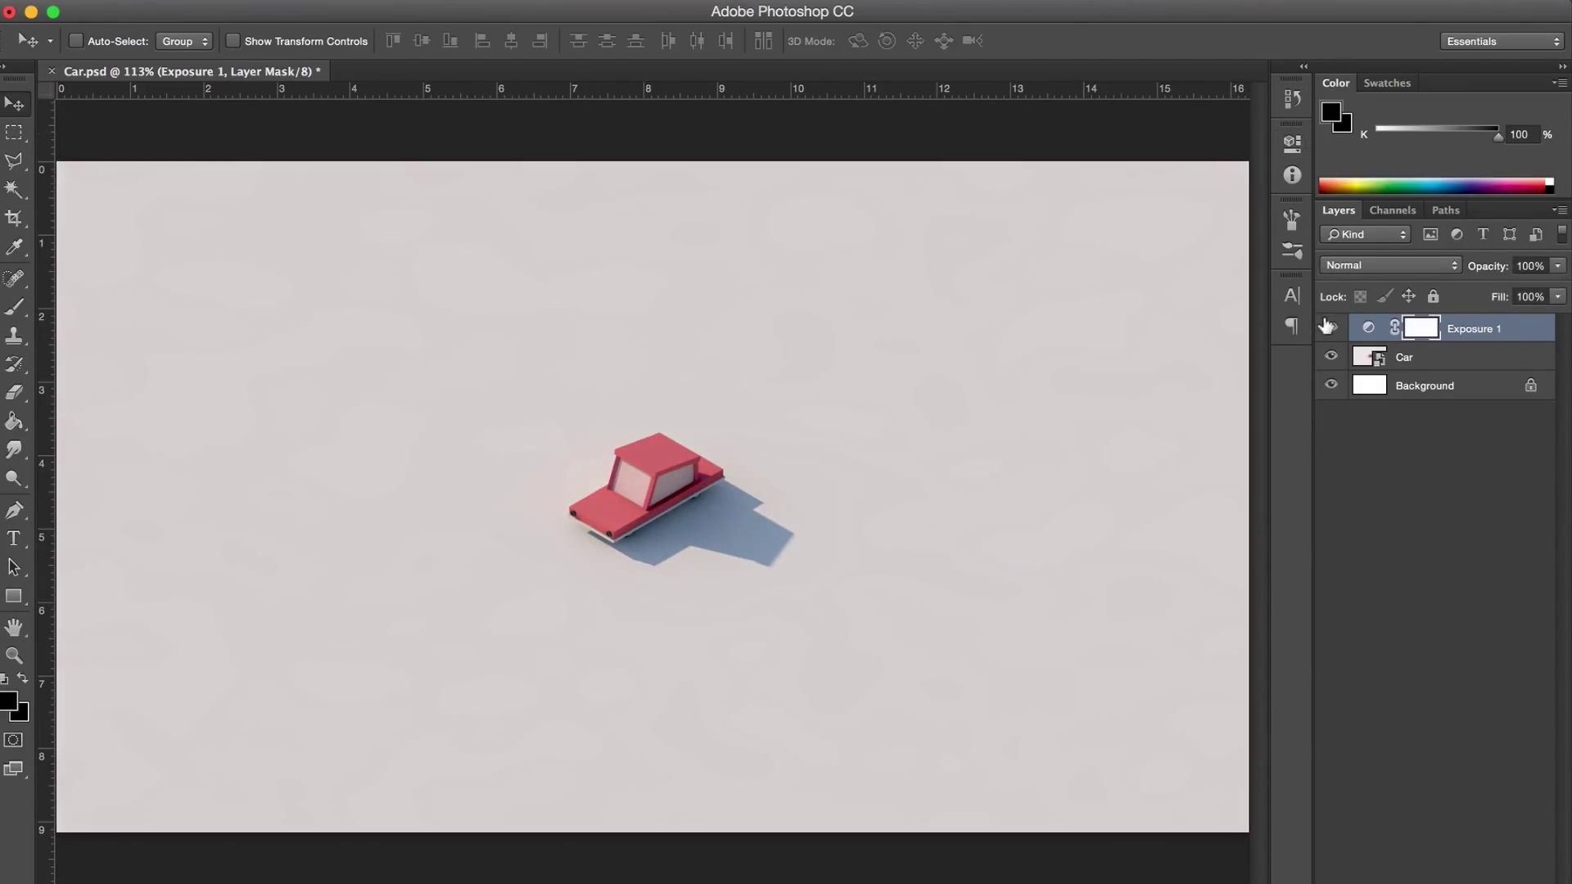
Step: Delete the Exposure 1 layer and add a Color Balance adjustment layer
key(Delete)
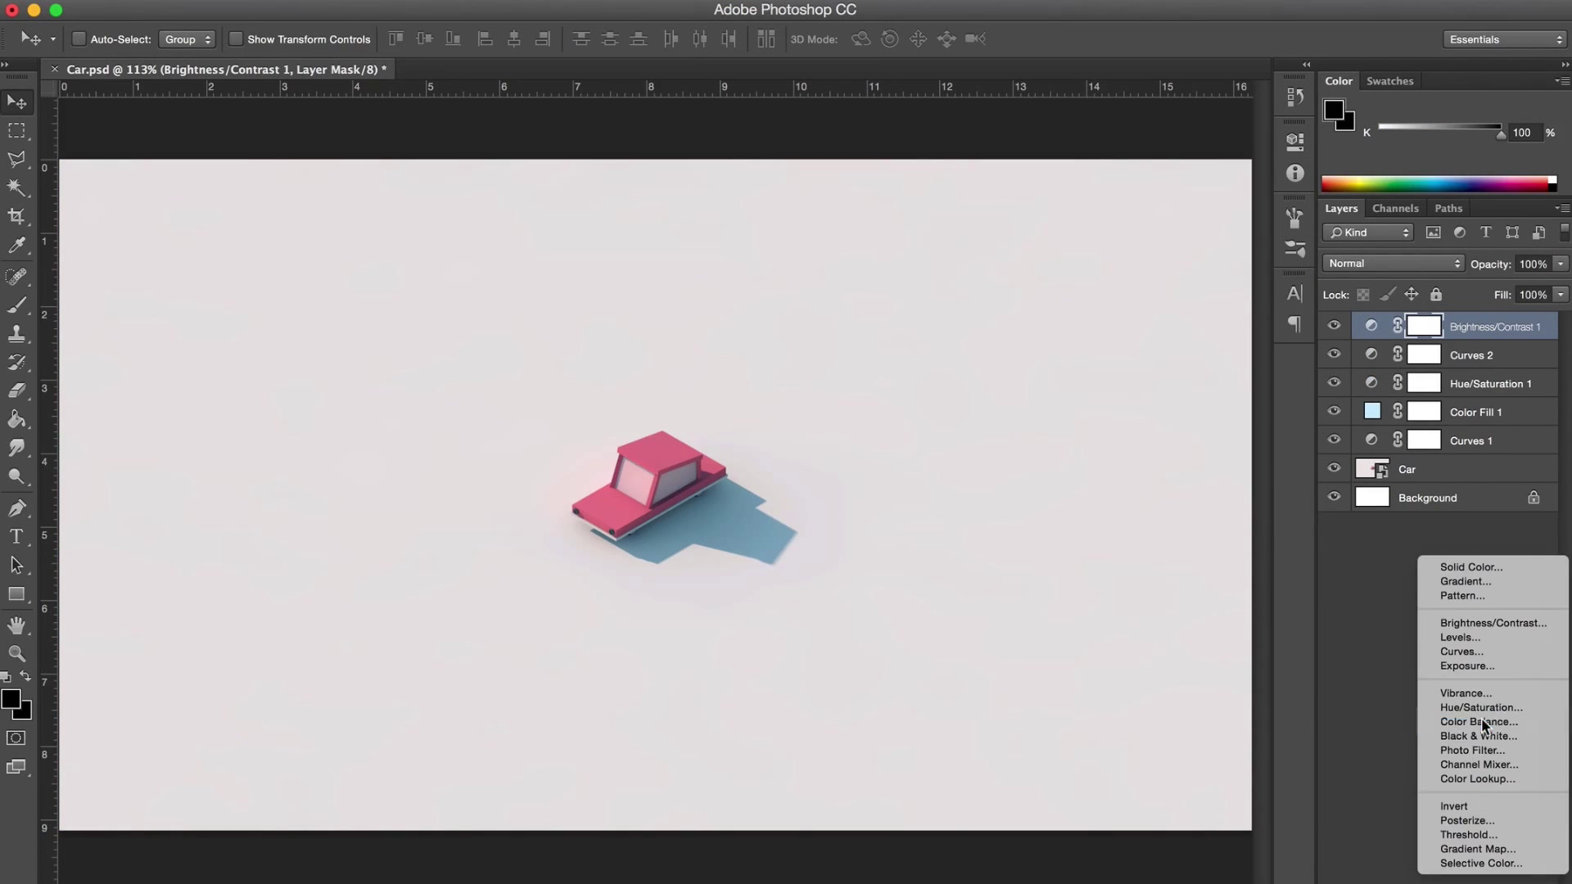
click(1479, 721)
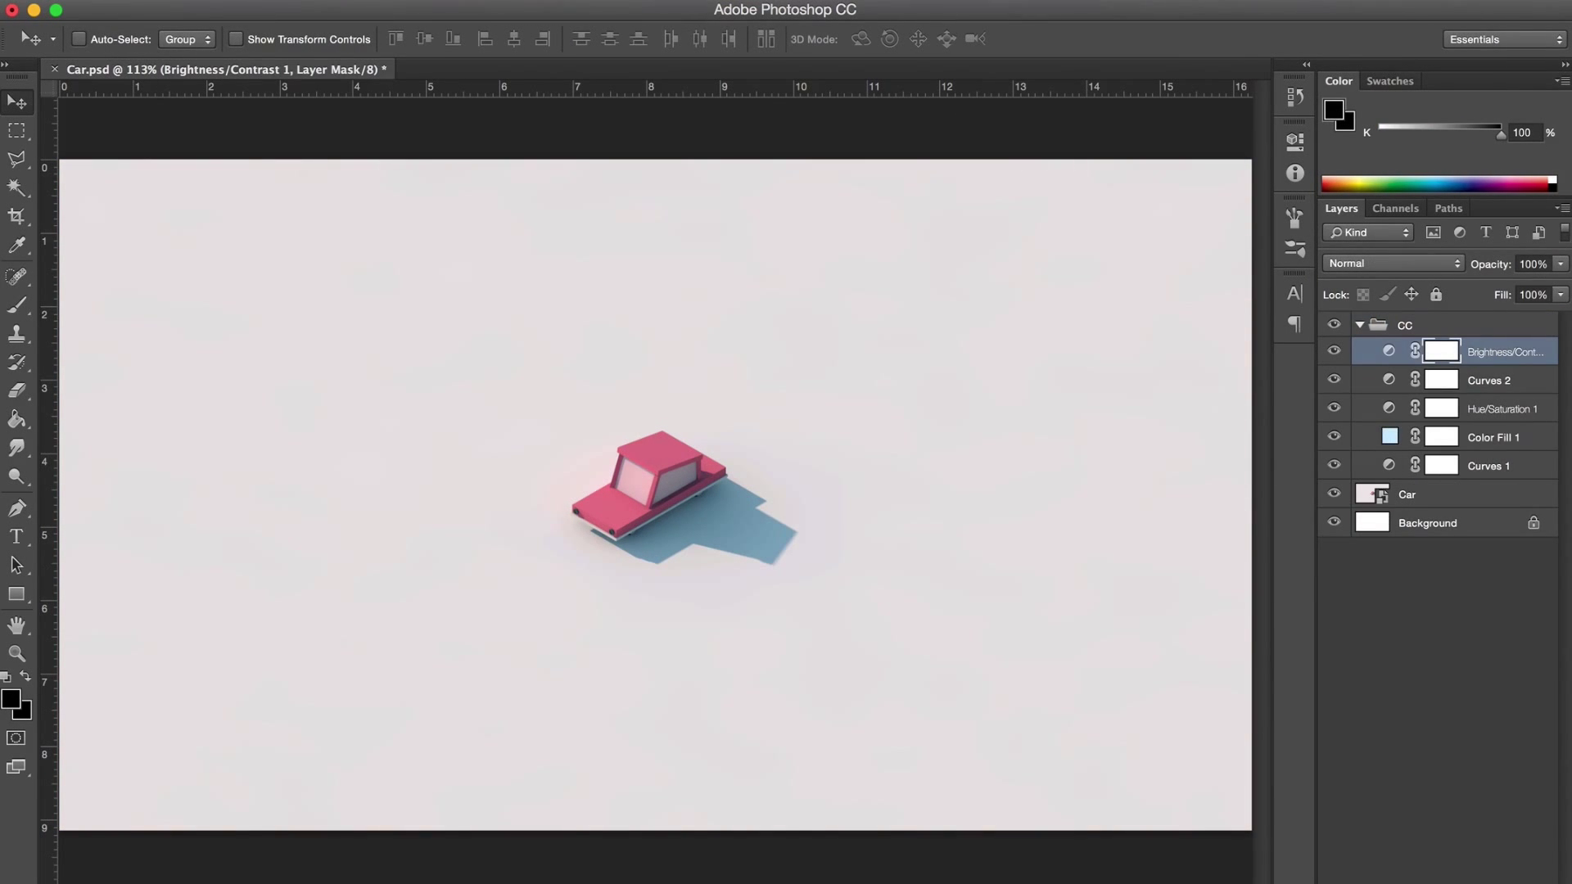
click(1461, 463)
click(1335, 351)
click(1334, 350)
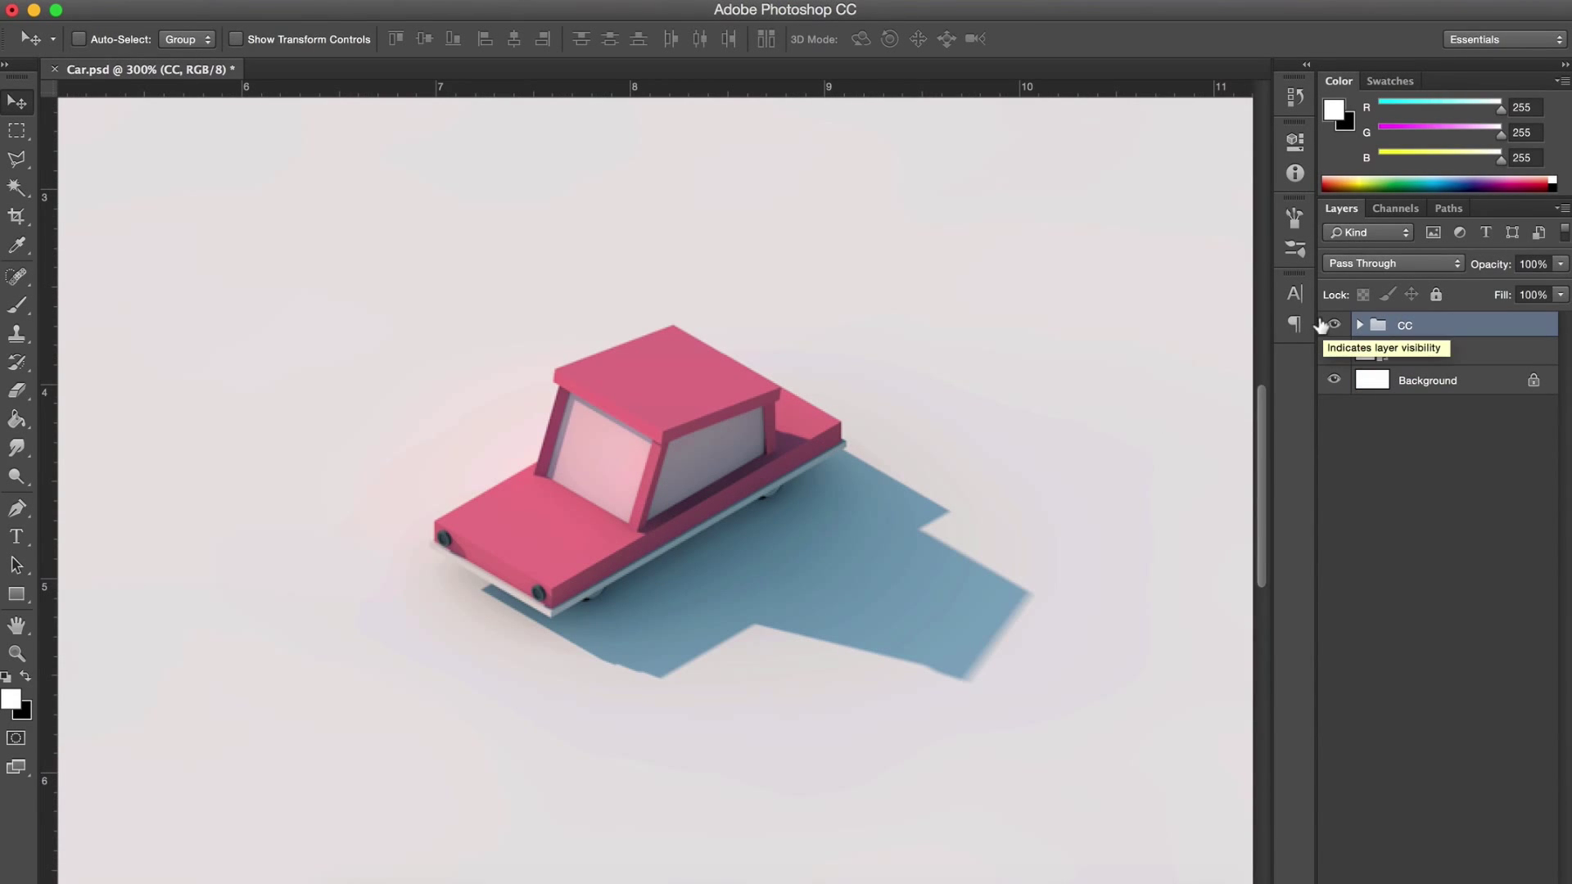
key(super+equal)
key(super+0)
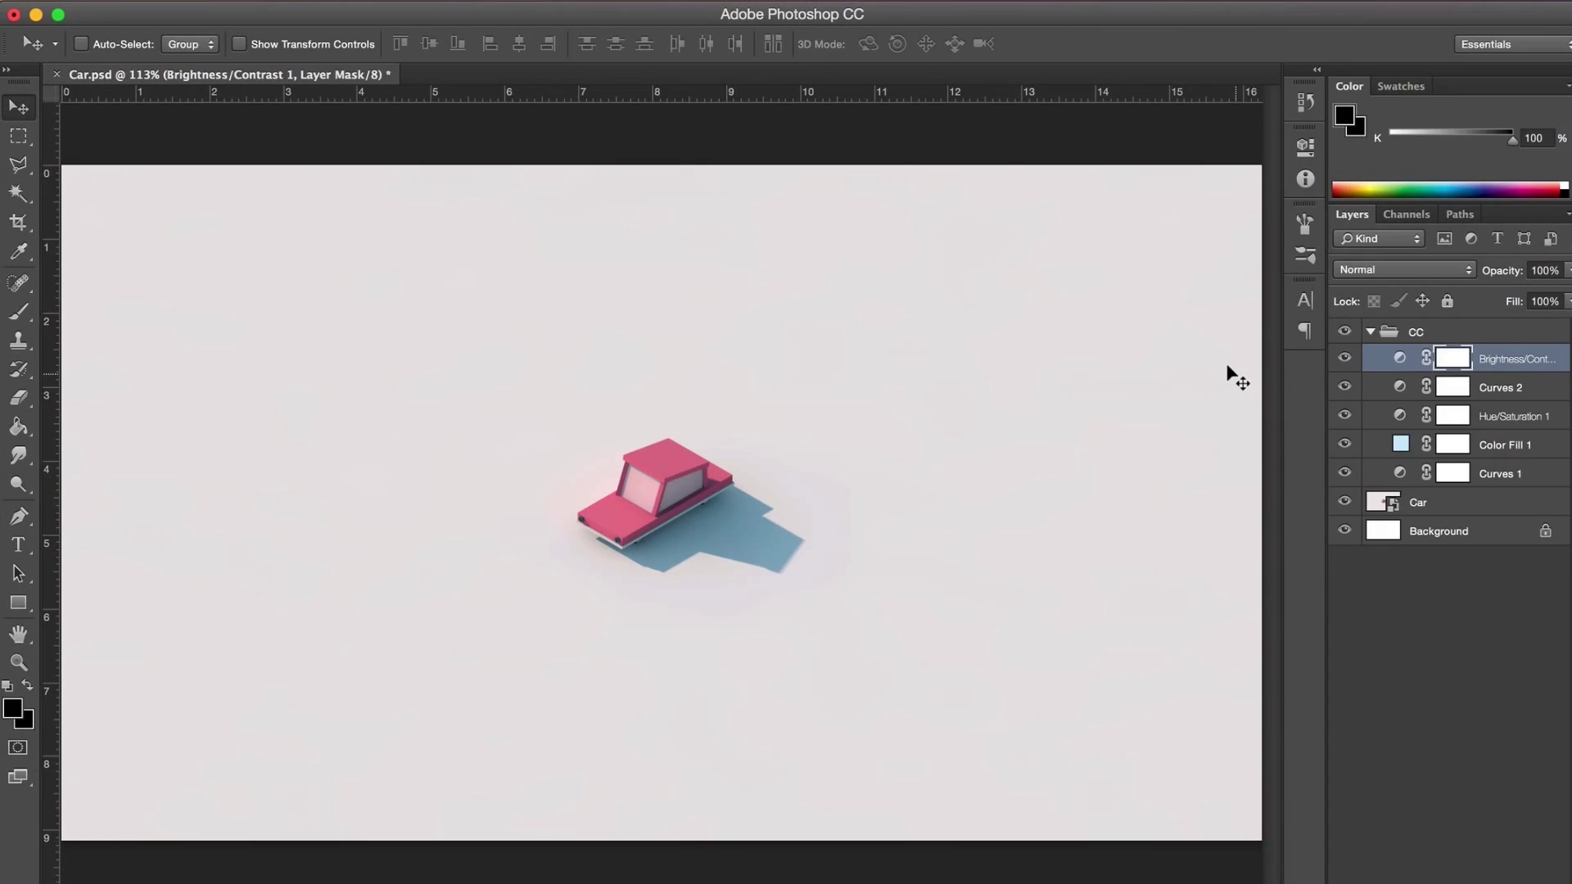
click(1369, 331)
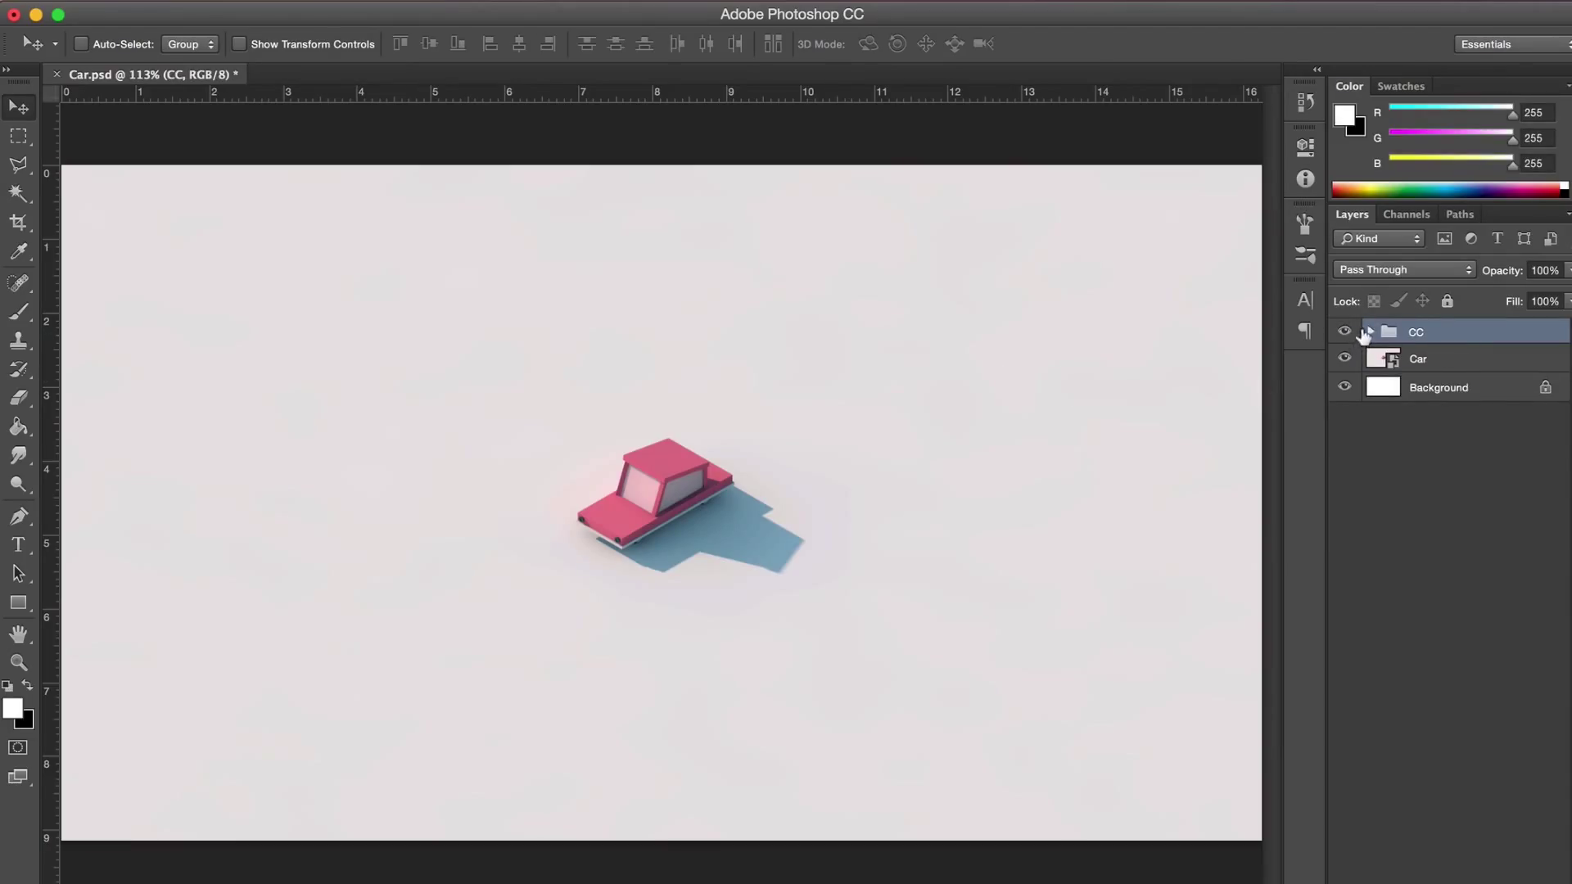
click(1368, 331)
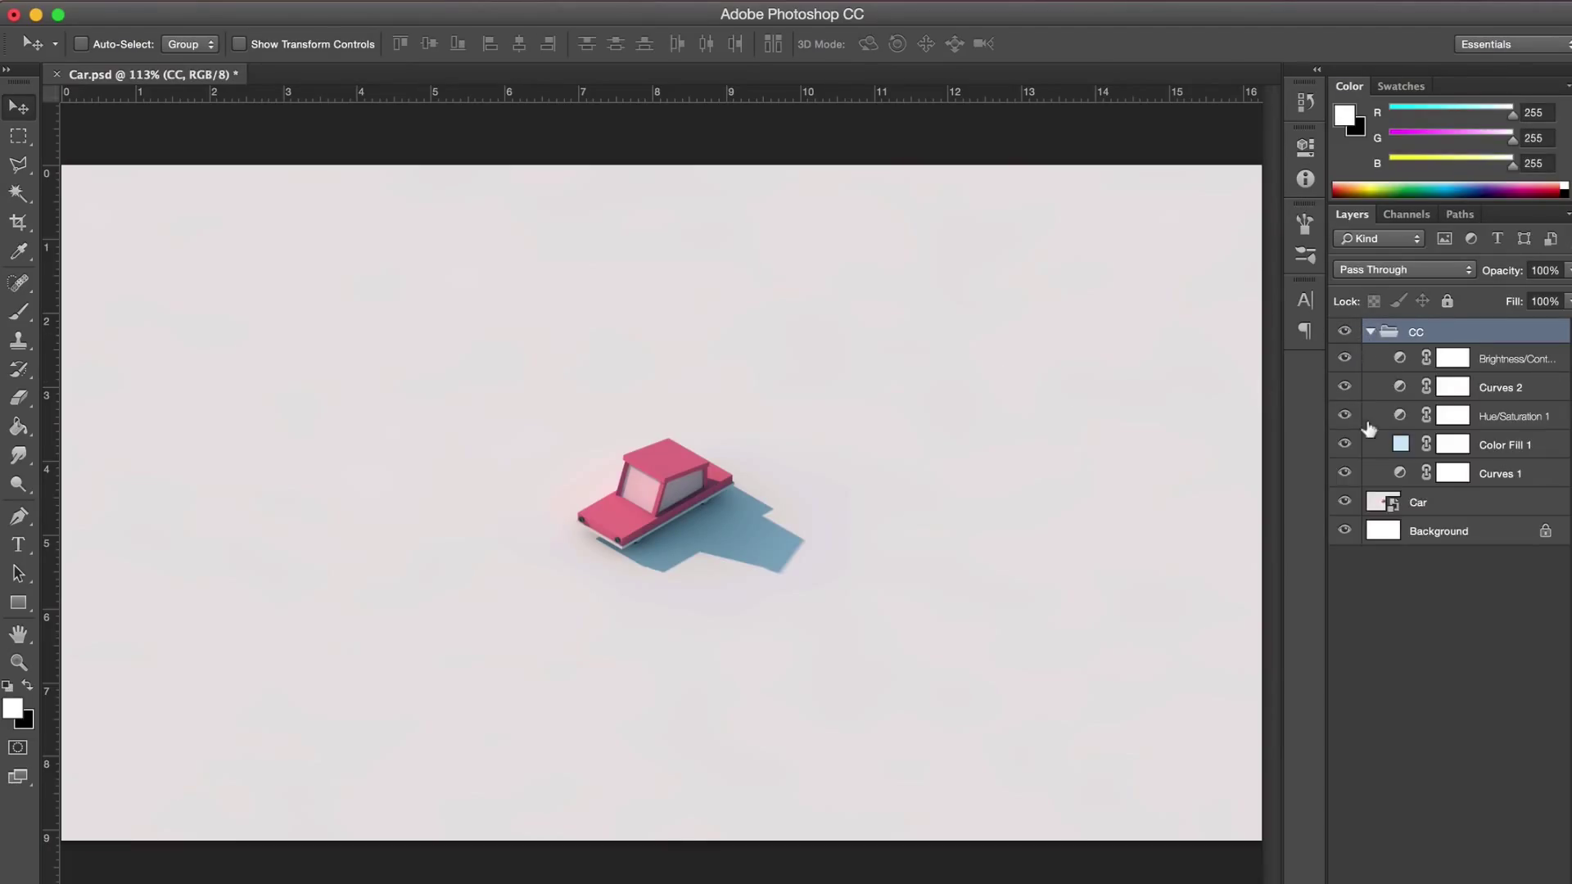
click(1488, 370)
click(1472, 473)
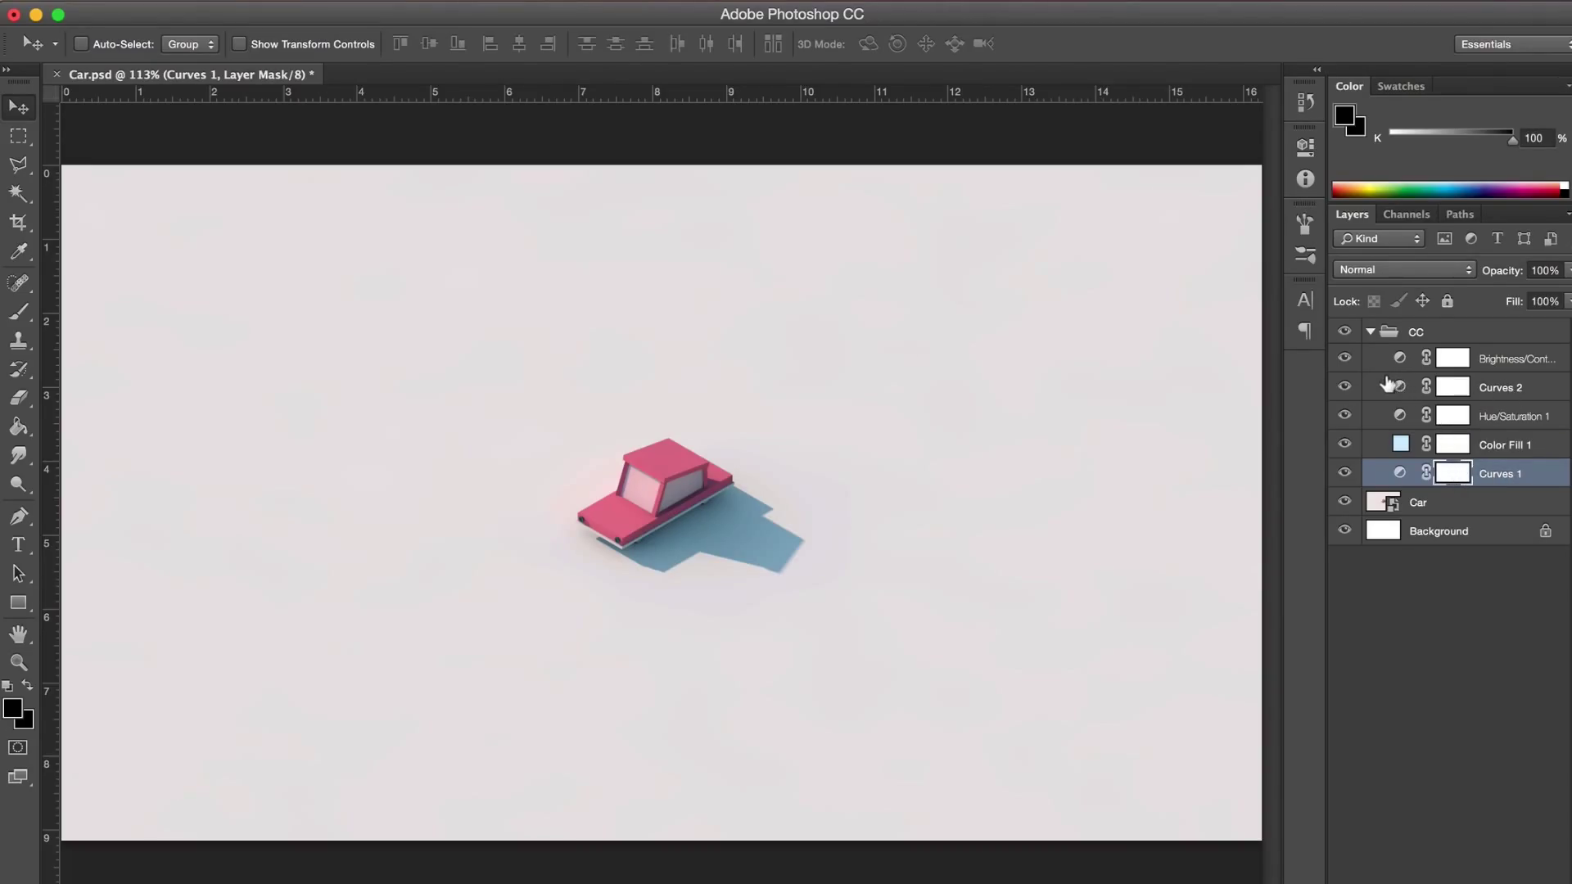
click(1500, 385)
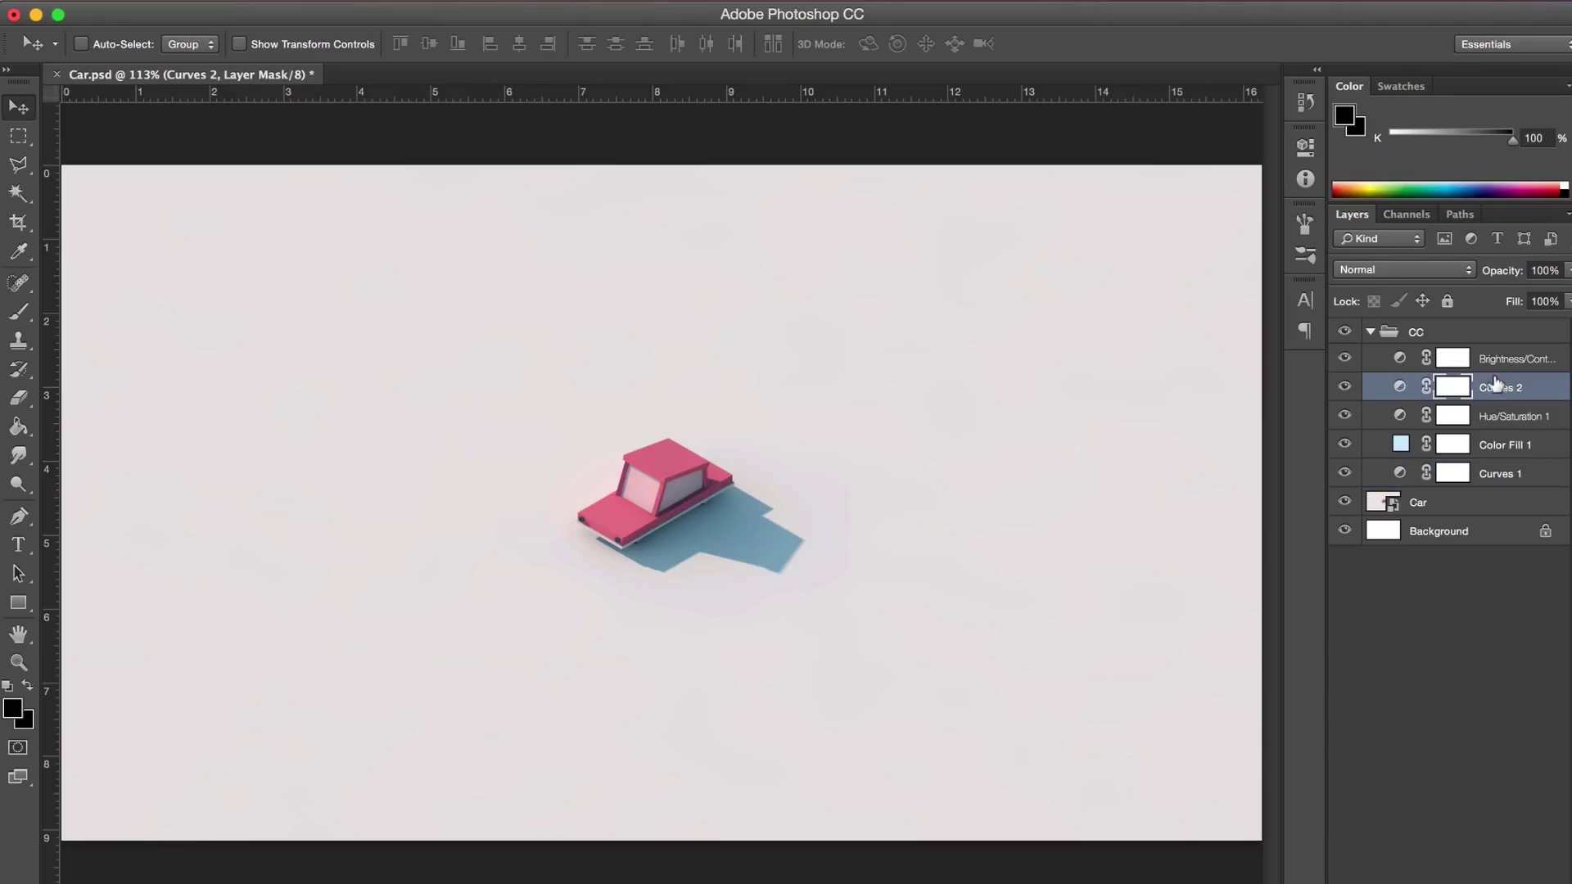
click(1346, 386)
click(1345, 386)
click(1345, 386)
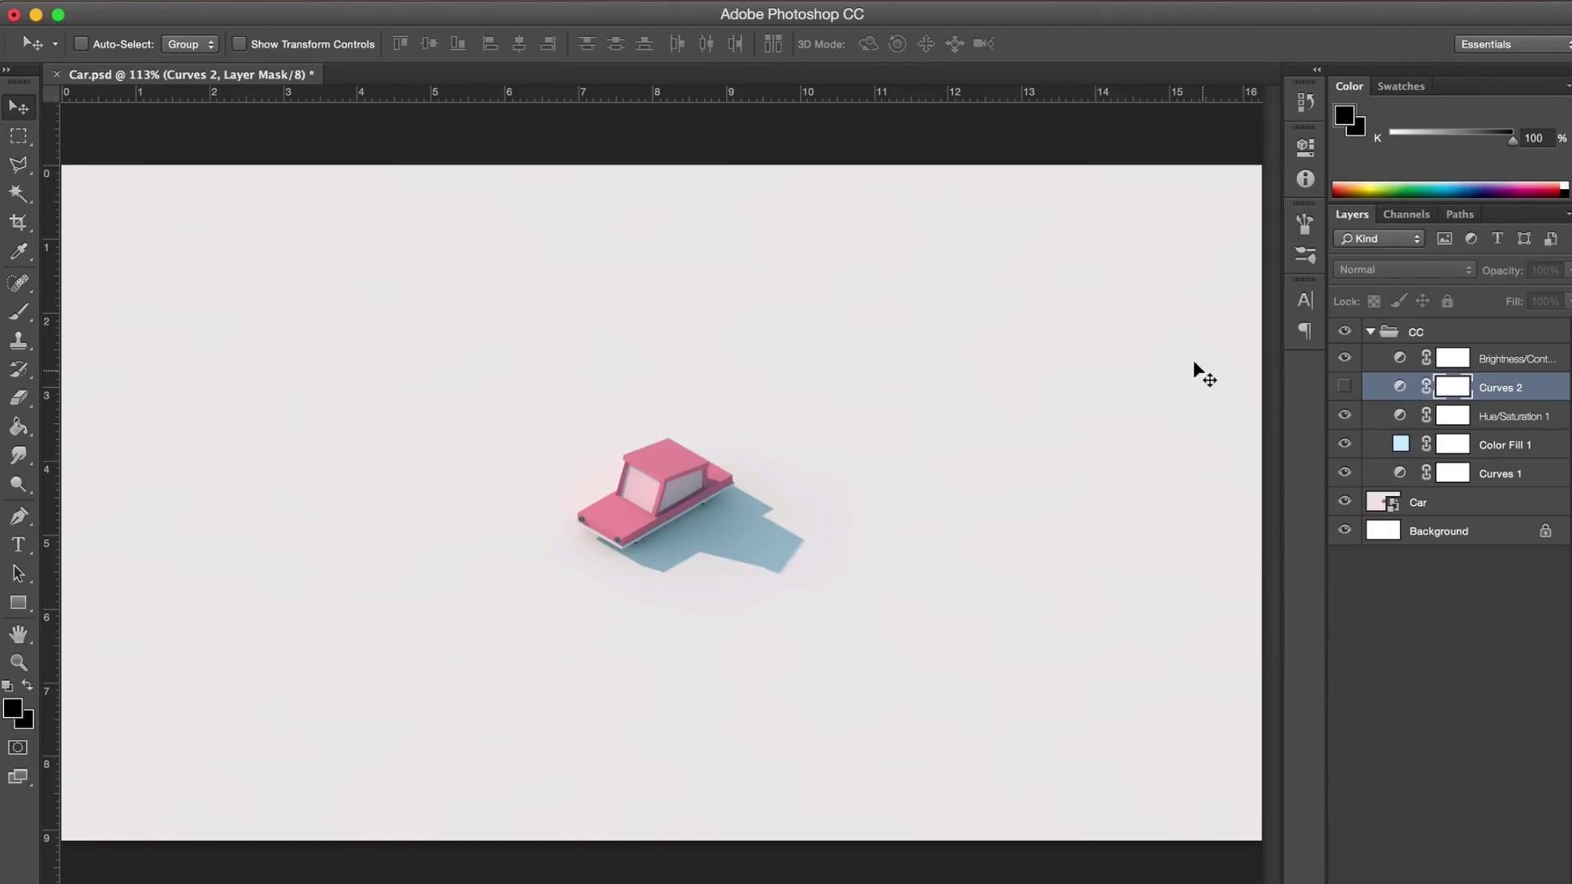
click(1343, 386)
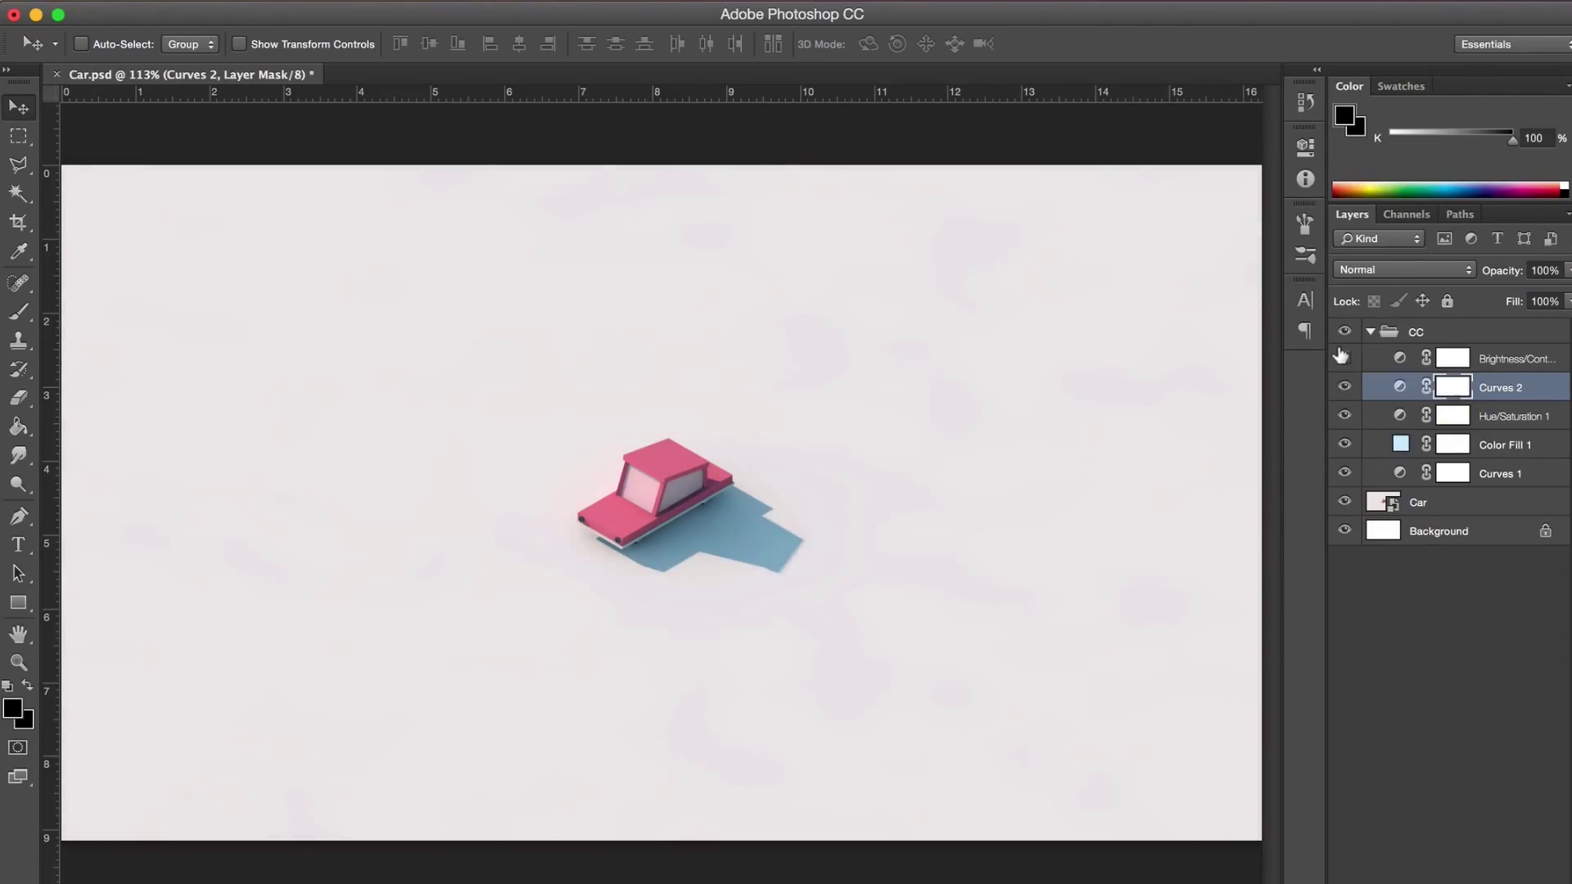
click(1343, 357)
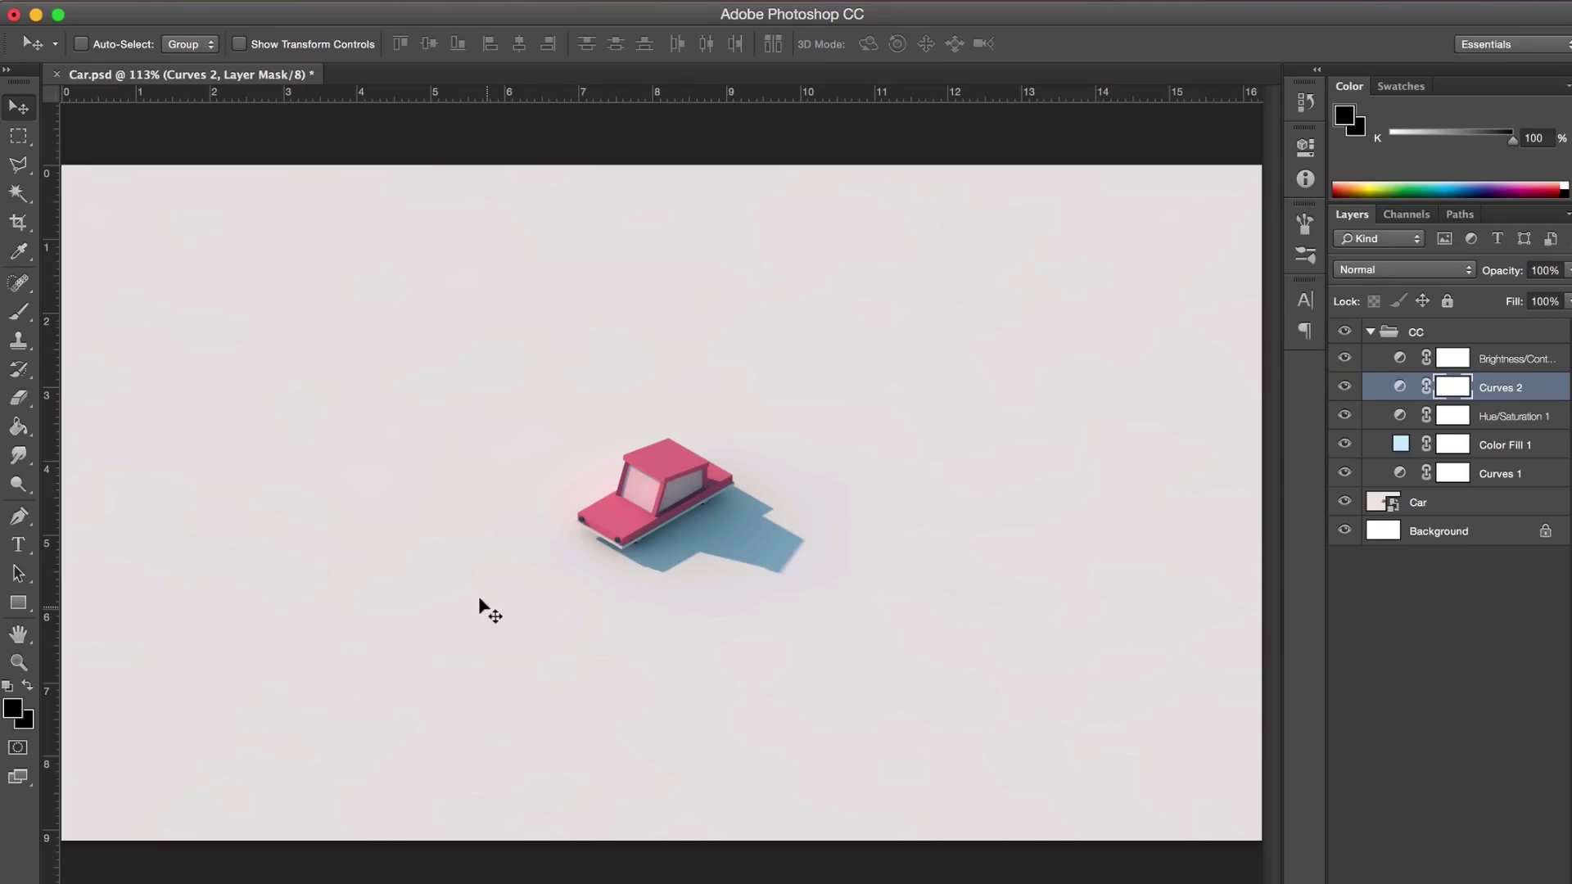
Step: Collapse the CC group and toggle its visibility for a before/after view of the car
click(1369, 331)
key(super+equal)
key(super+equal)
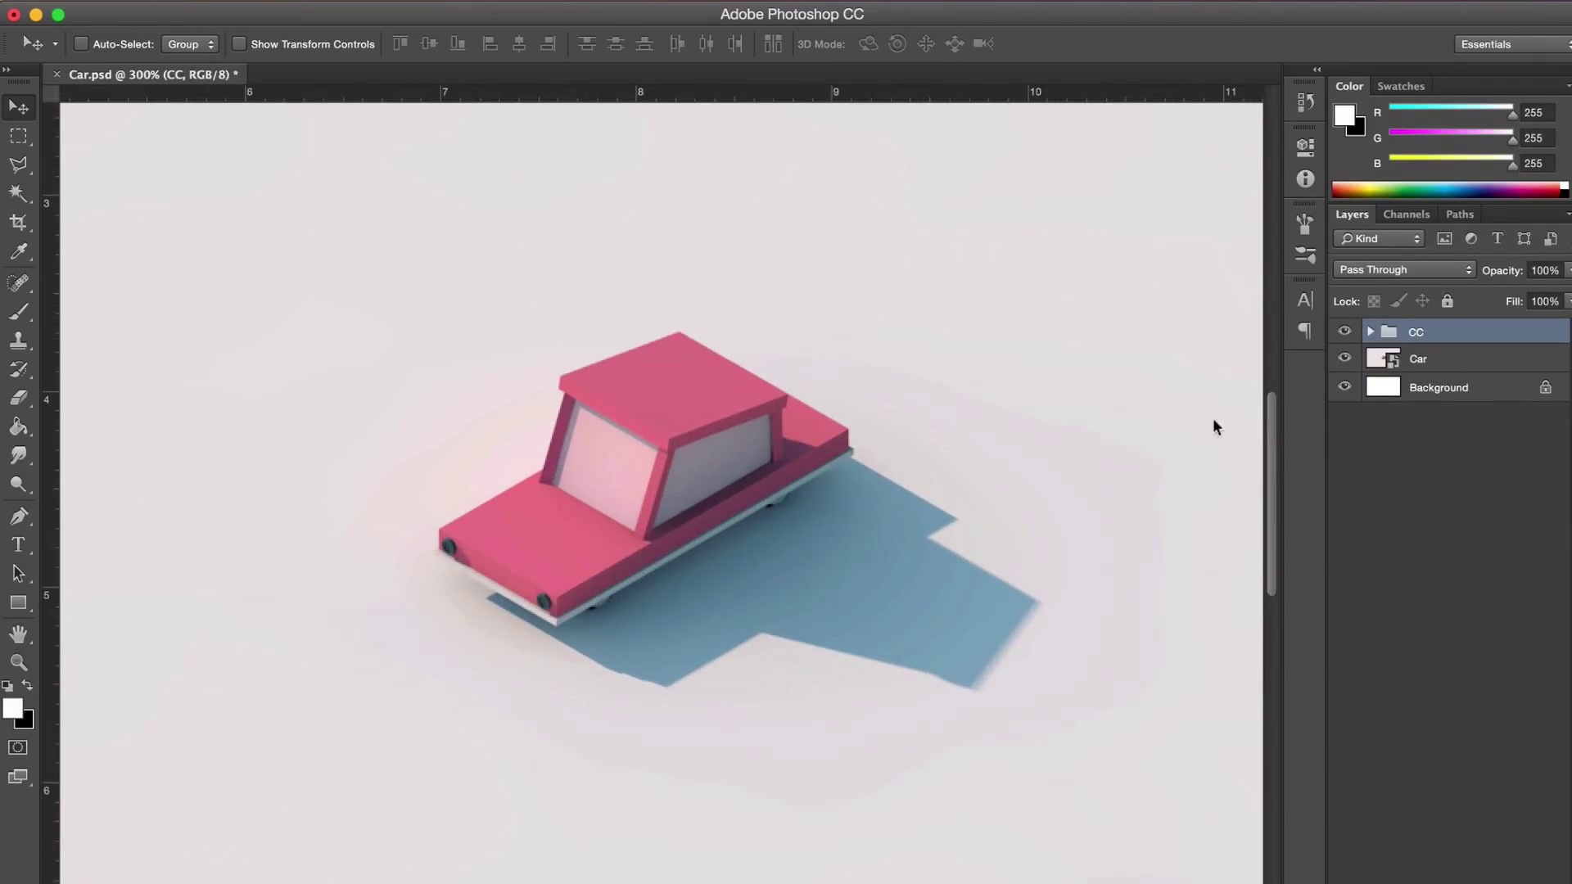
click(1344, 331)
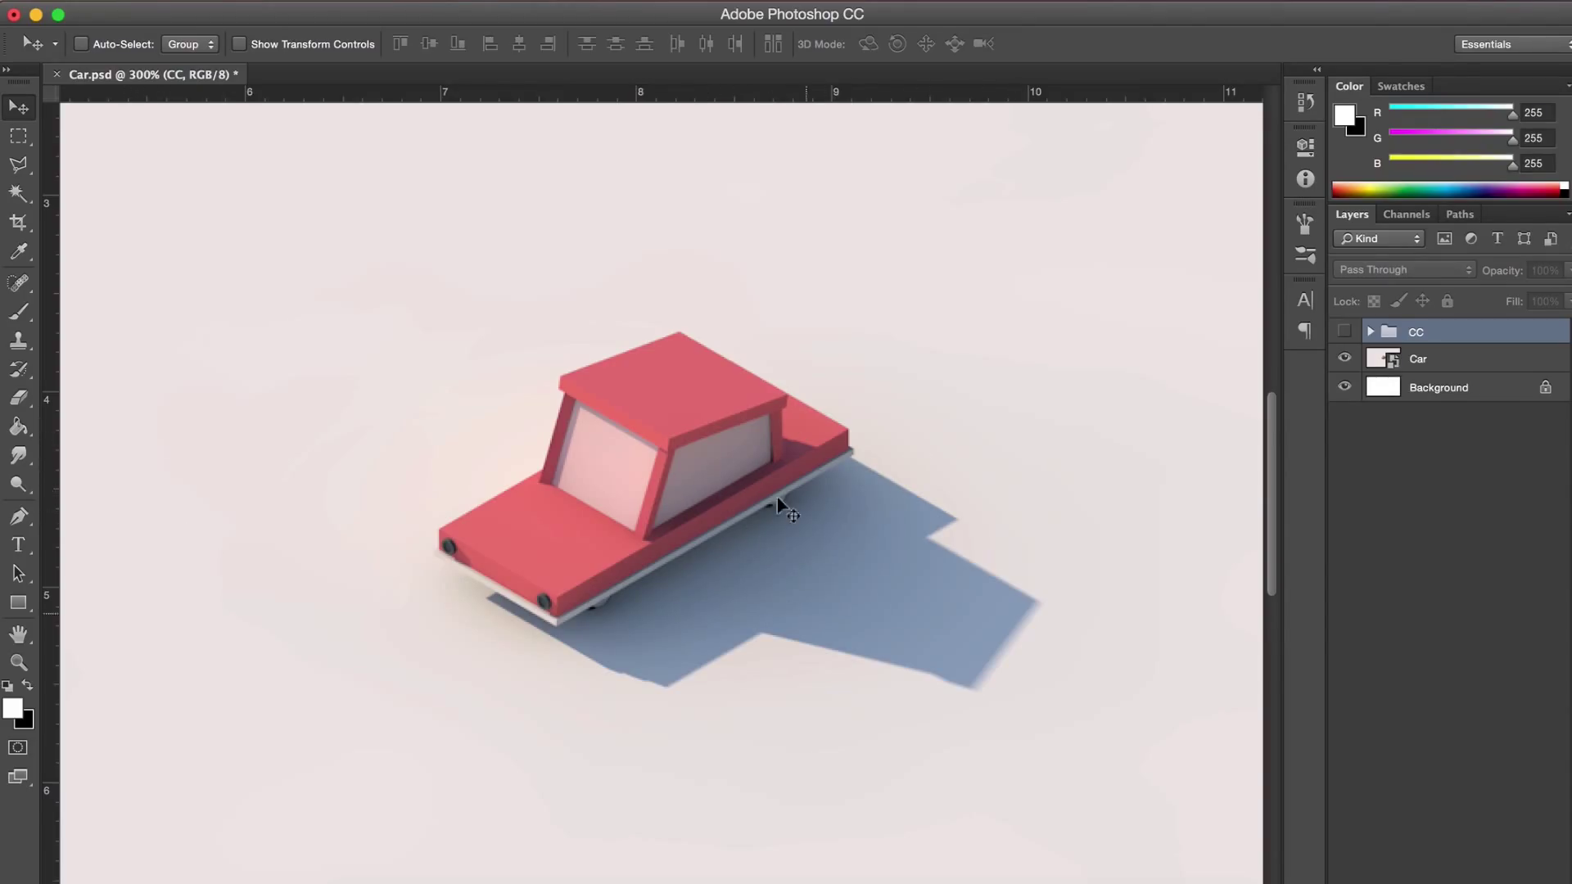
click(1340, 333)
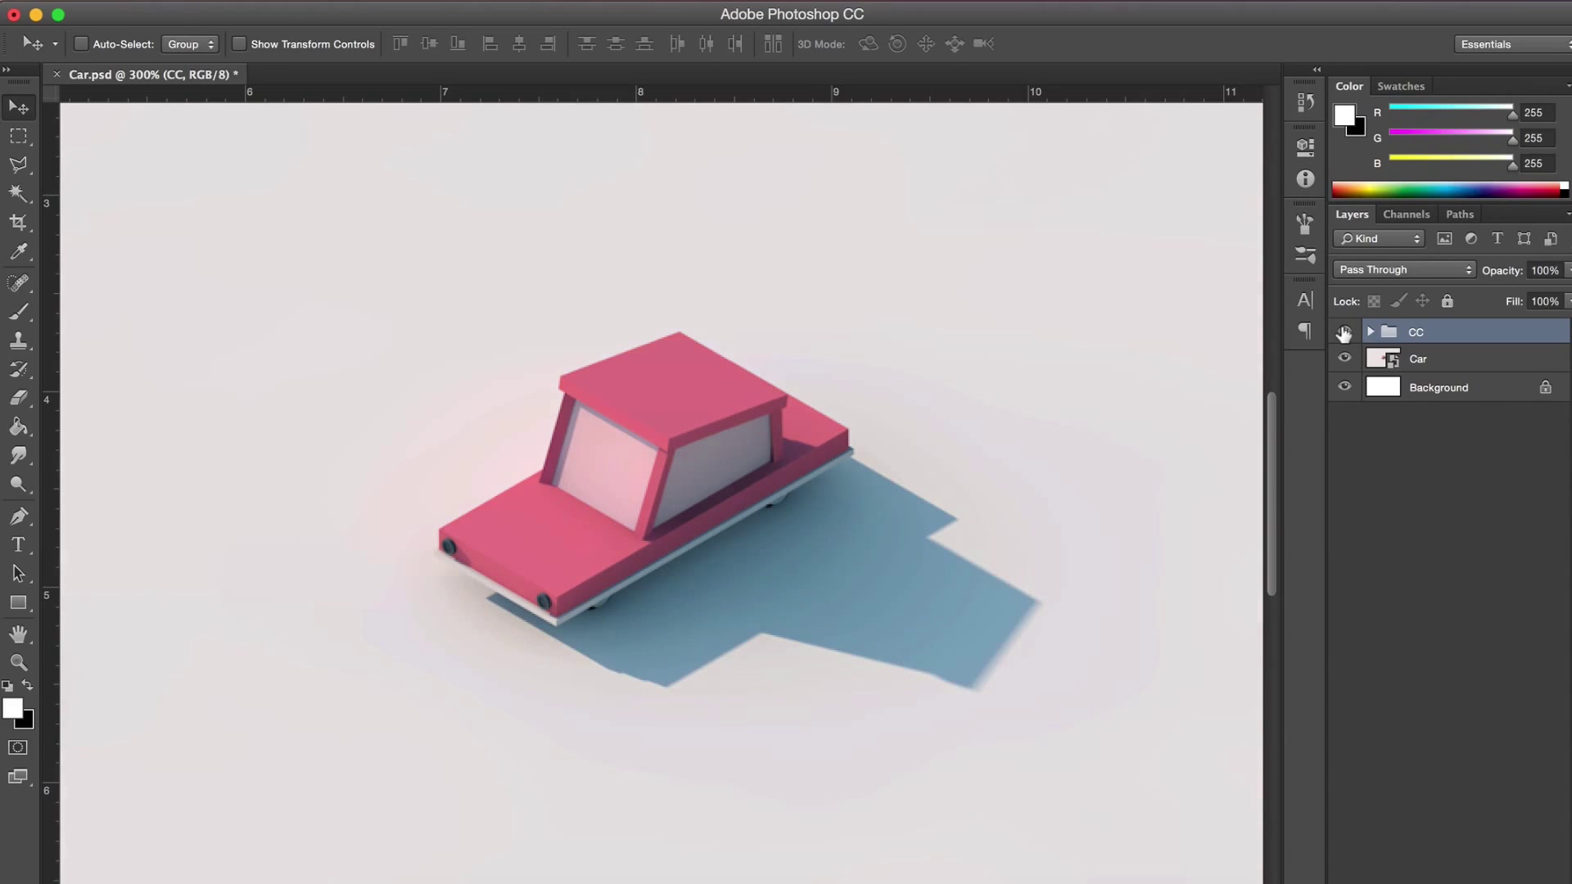
key(super+1)
key(super+equal)
key(super+equal)
key(super+equal)
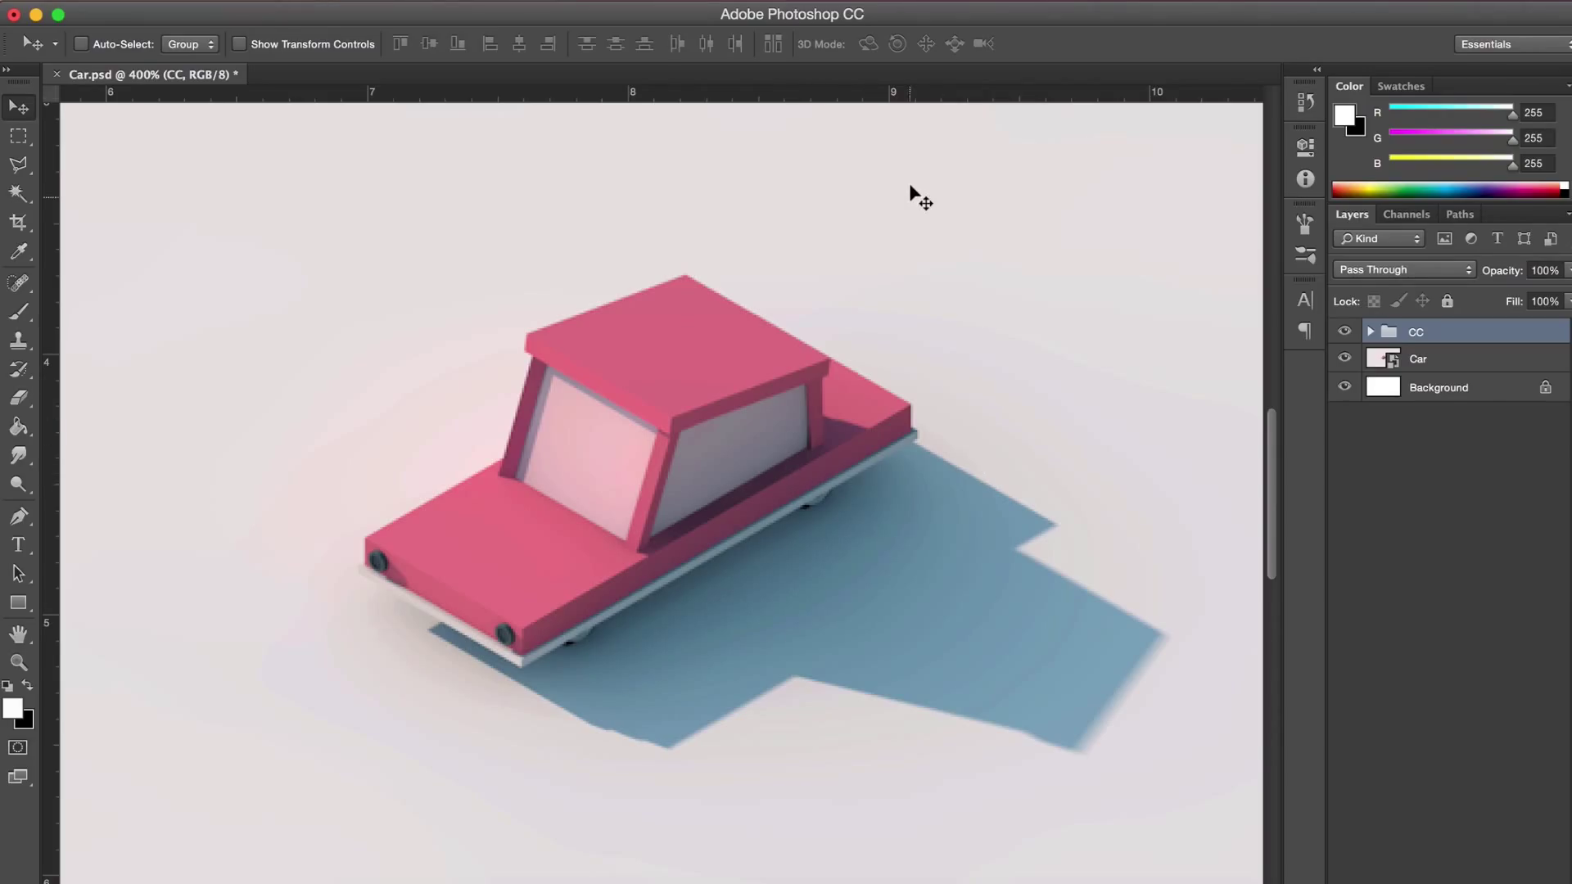
key(super+minus)
key(super+minus)
key(super+0)
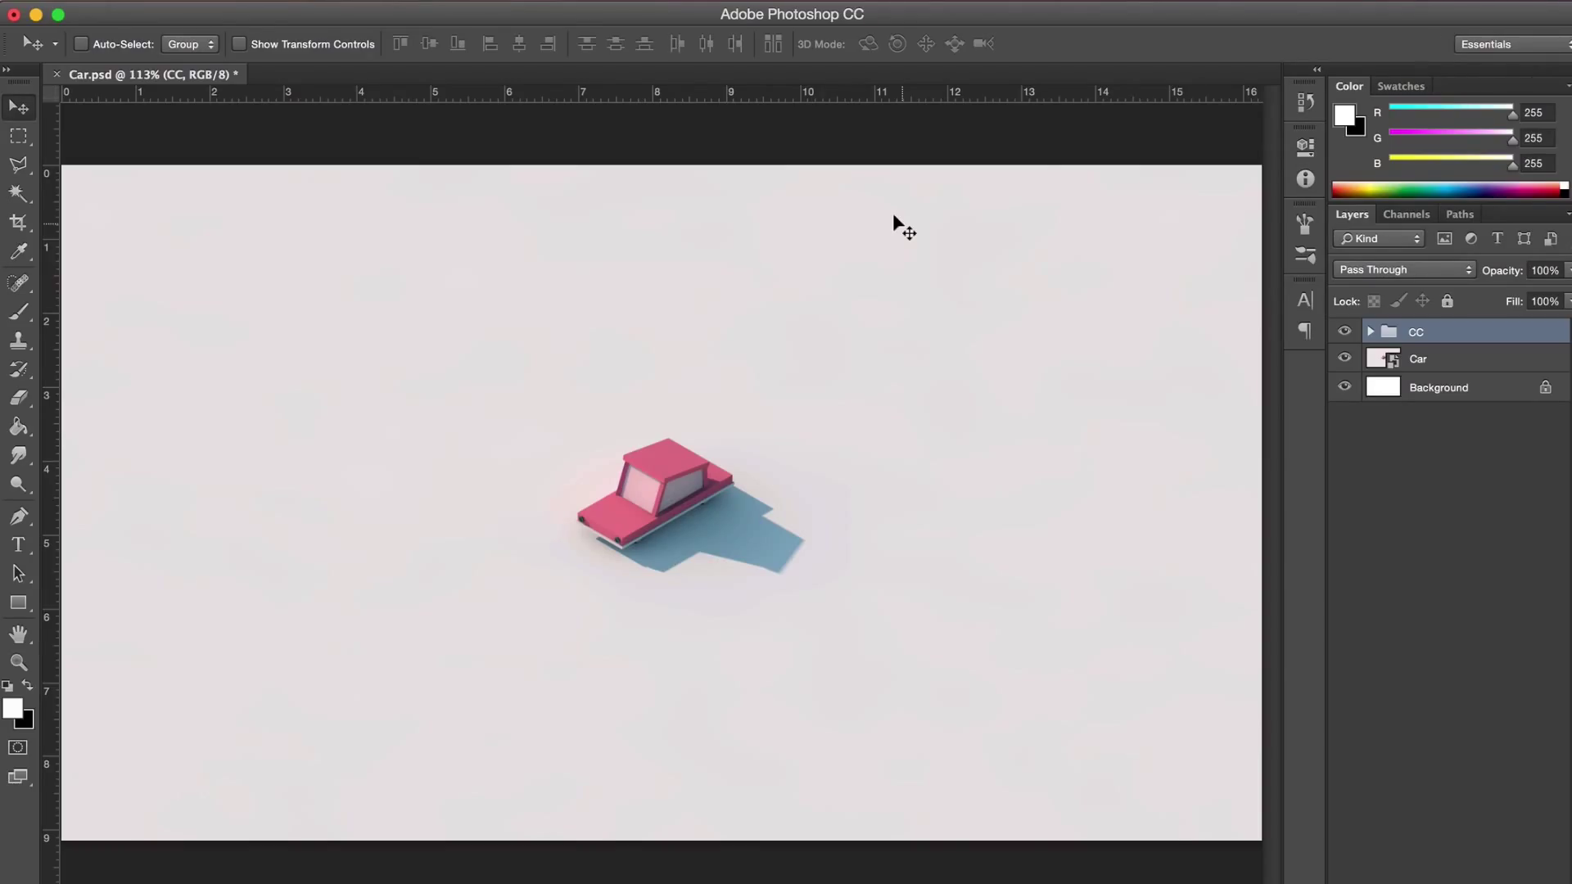
click(1468, 860)
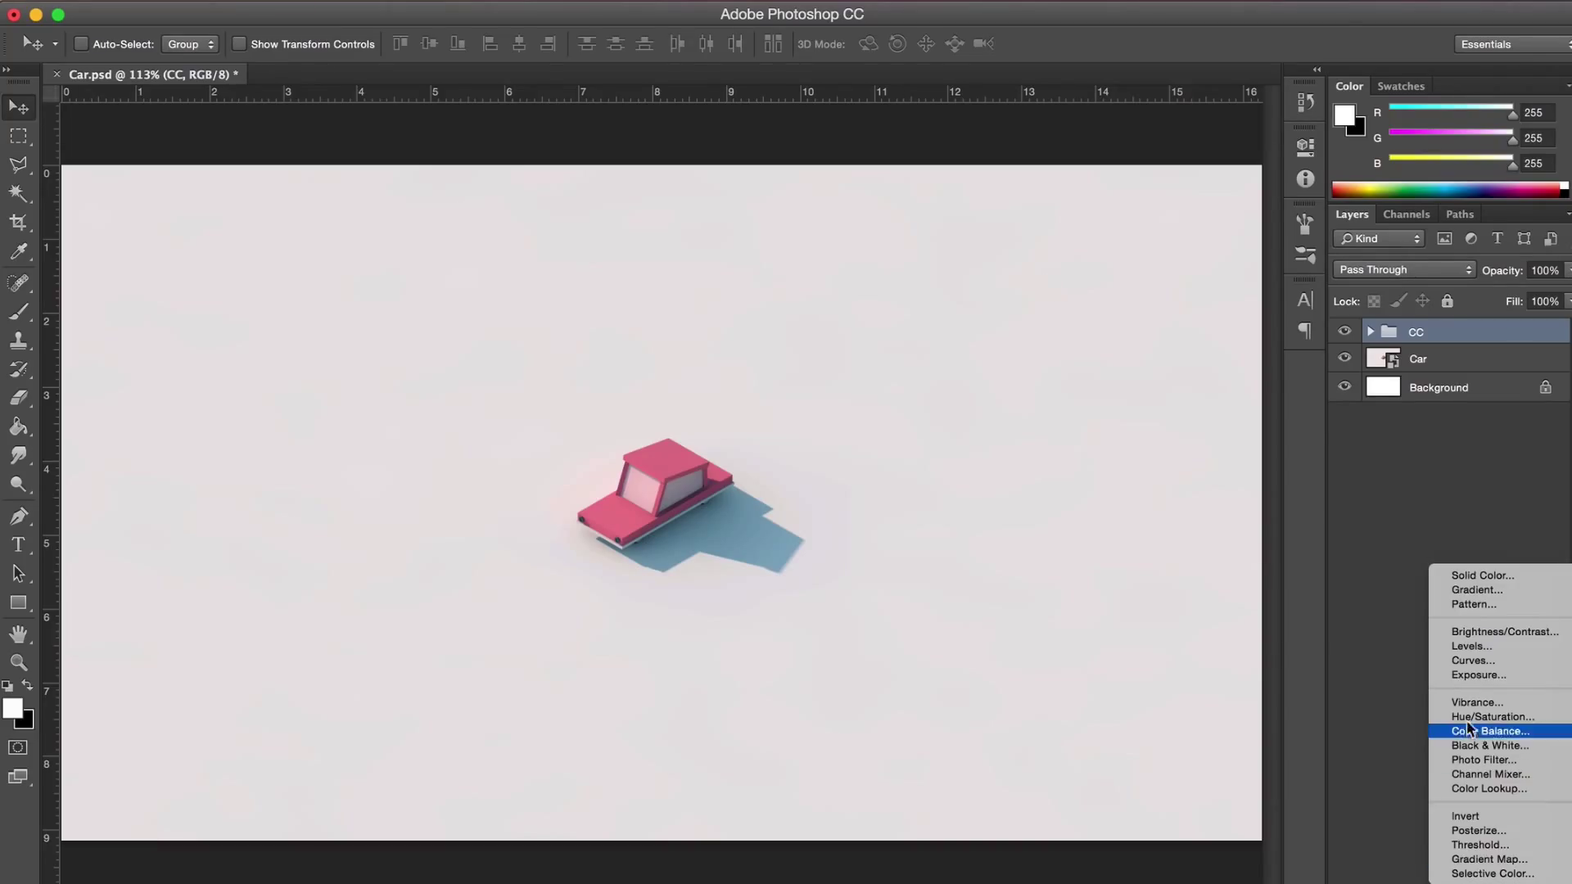
click(1484, 661)
drag(1193, 307, 1207, 435)
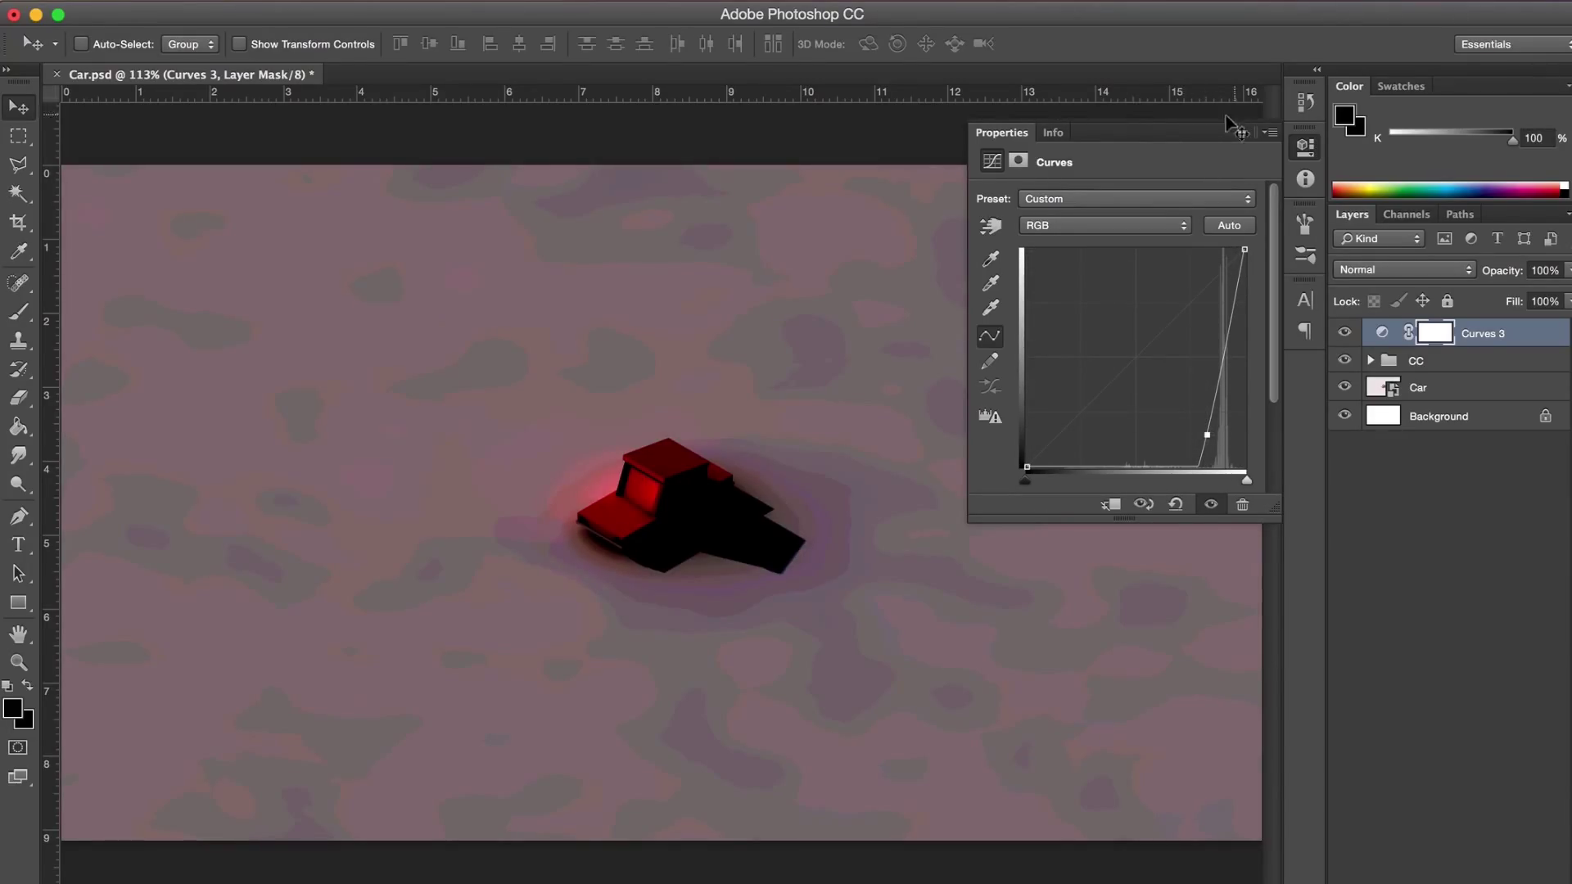